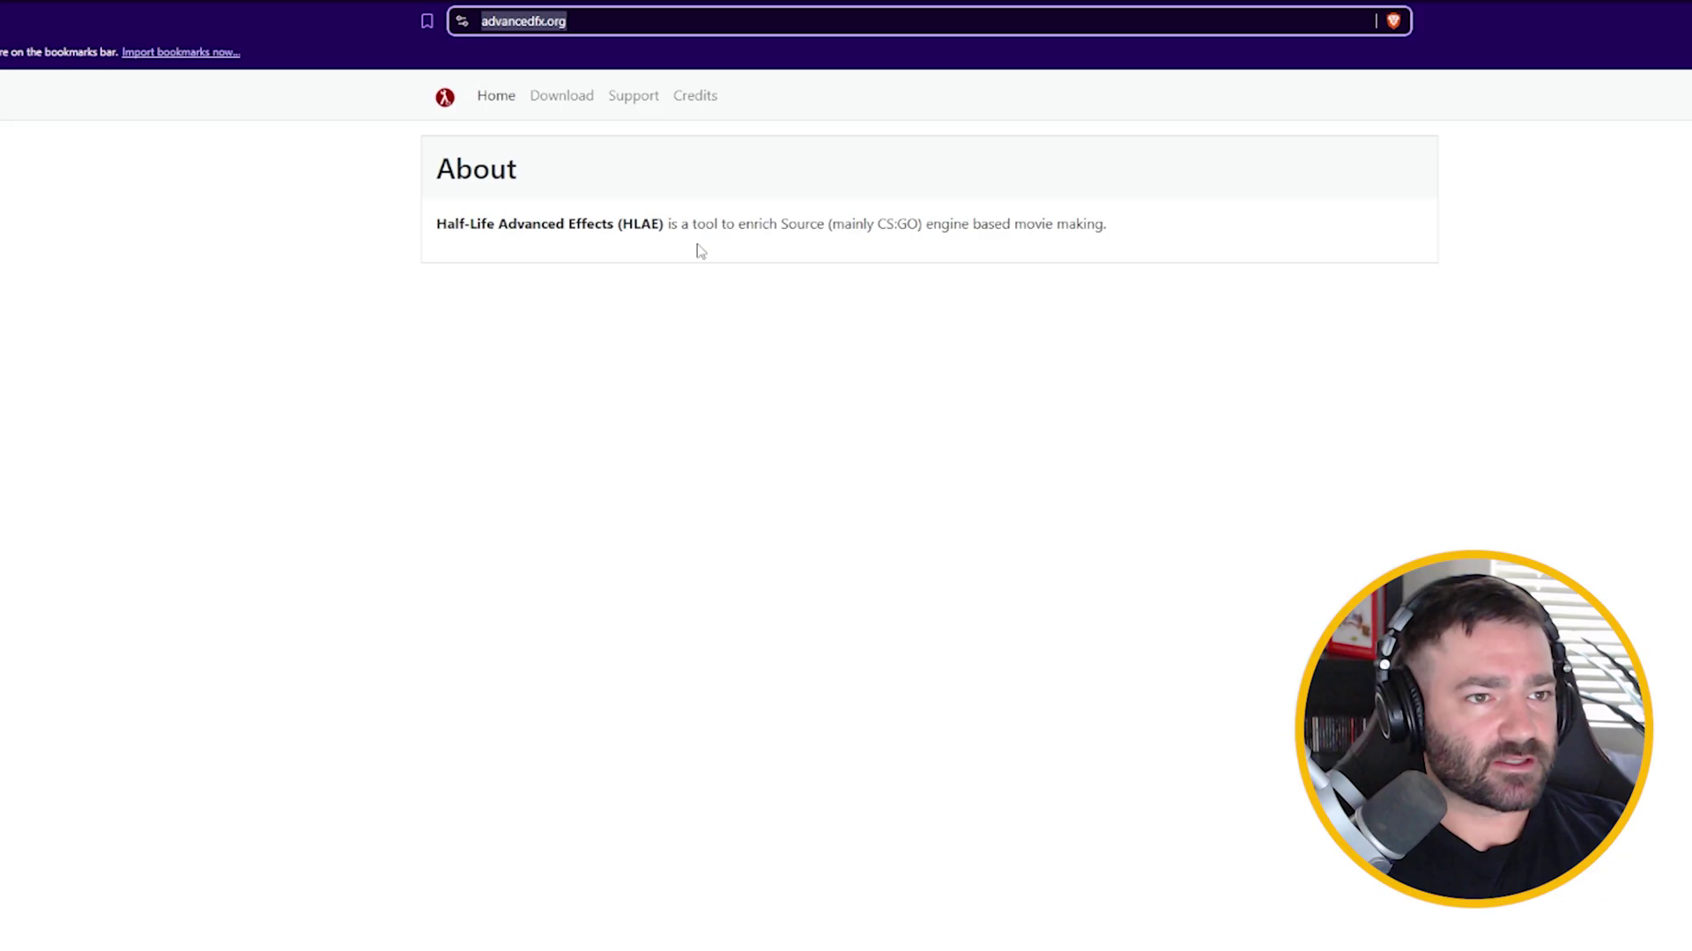
# Go from advancedfx.org's Download page to the HLAE 2.185.3 GitHub release page
pyautogui.click(564, 97)
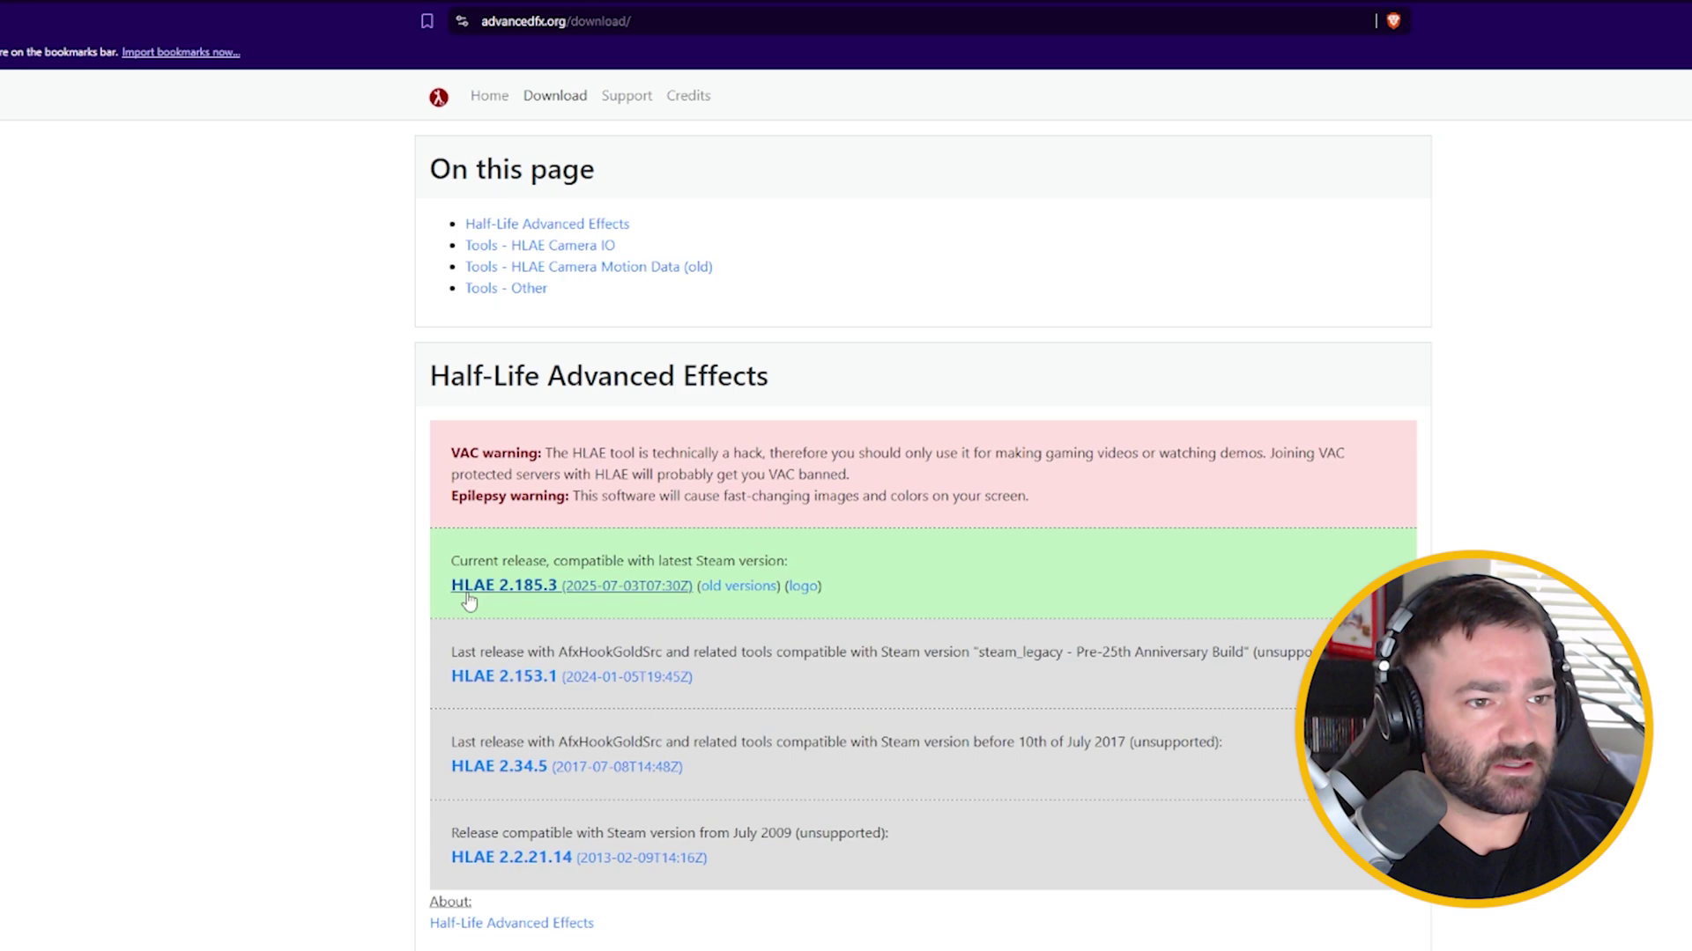
pyautogui.click(608, 586)
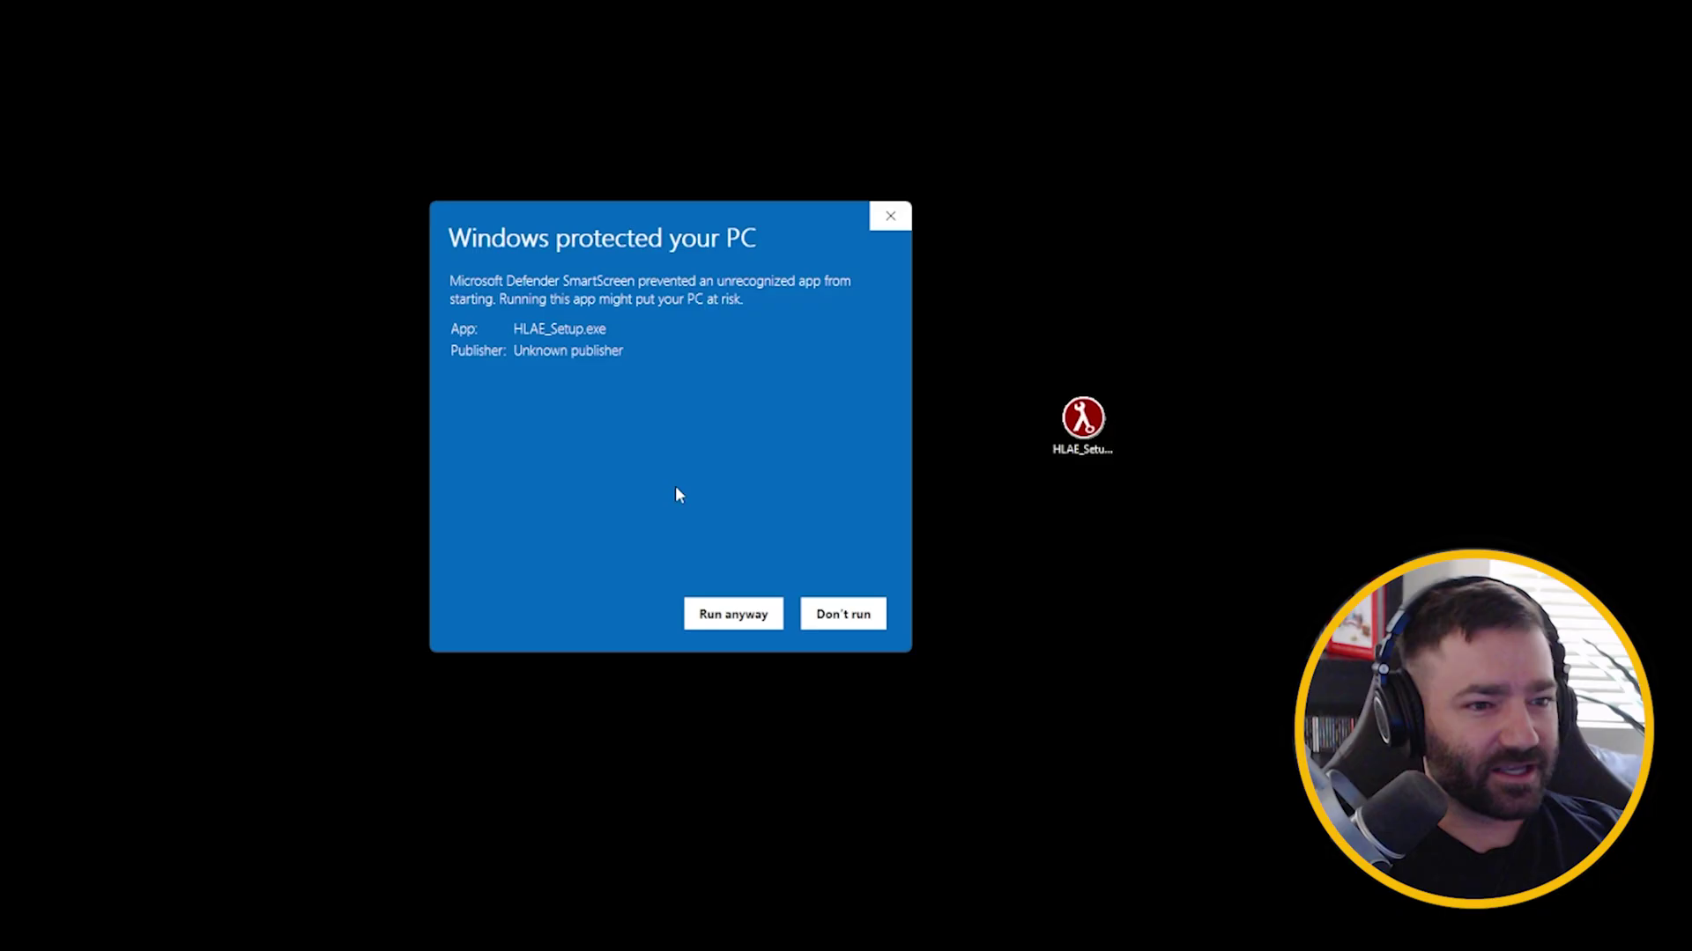
# Allow the blocked installer to run and install FFMPEG with its default options
pyautogui.click(734, 616)
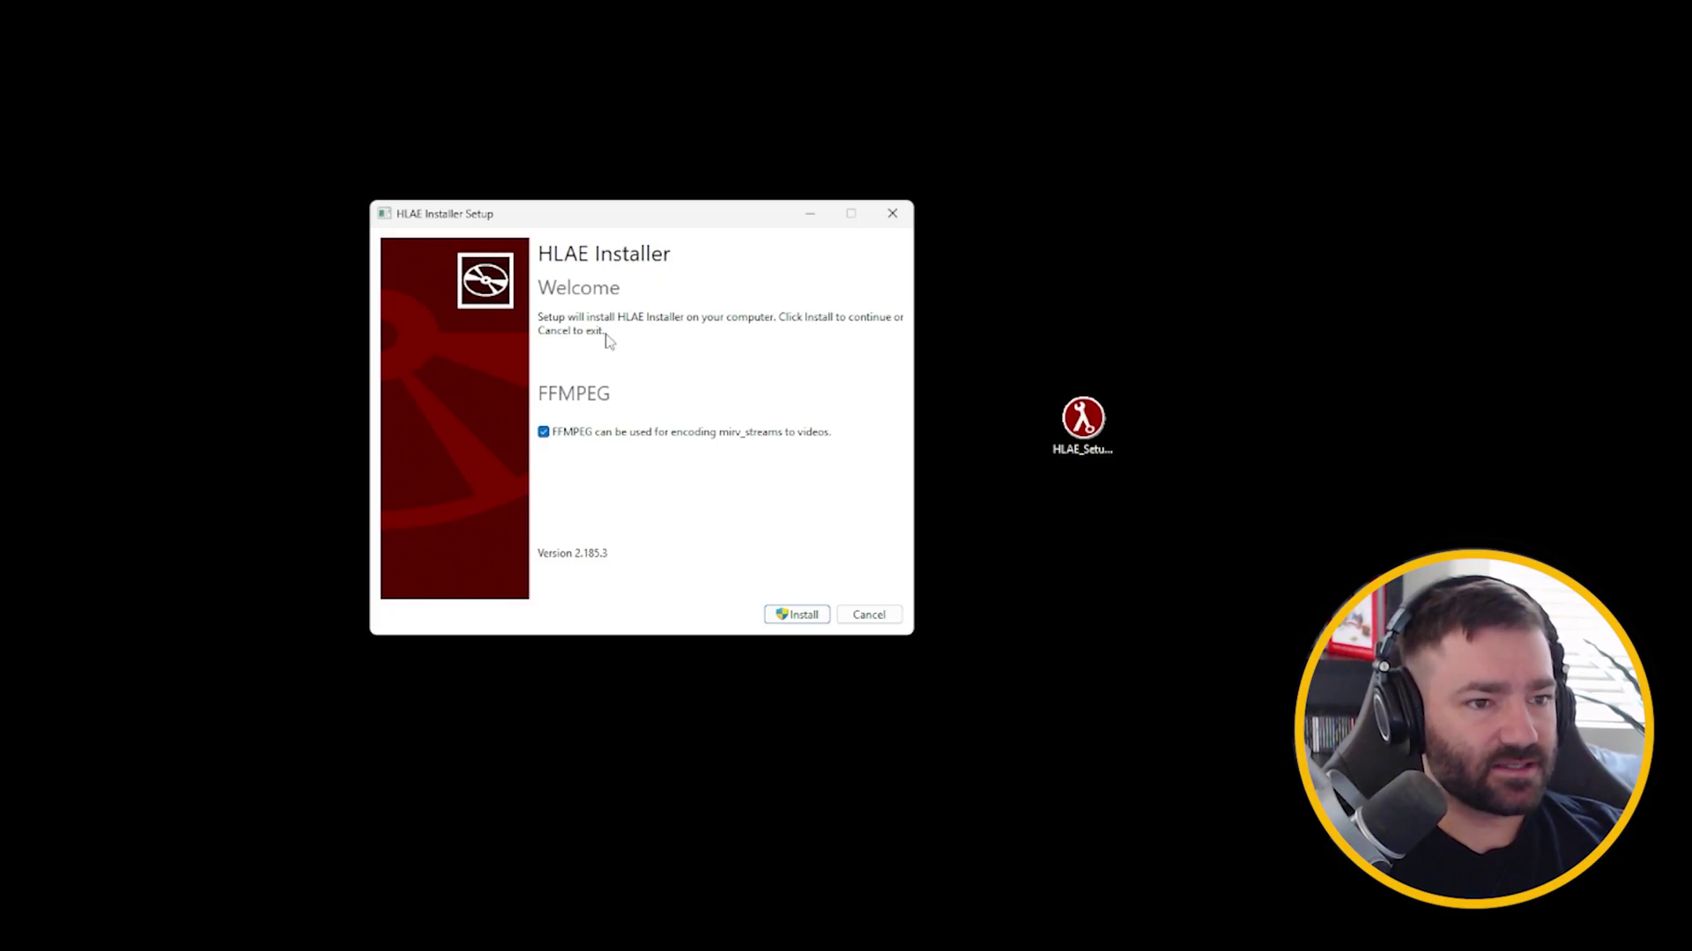
pyautogui.click(797, 614)
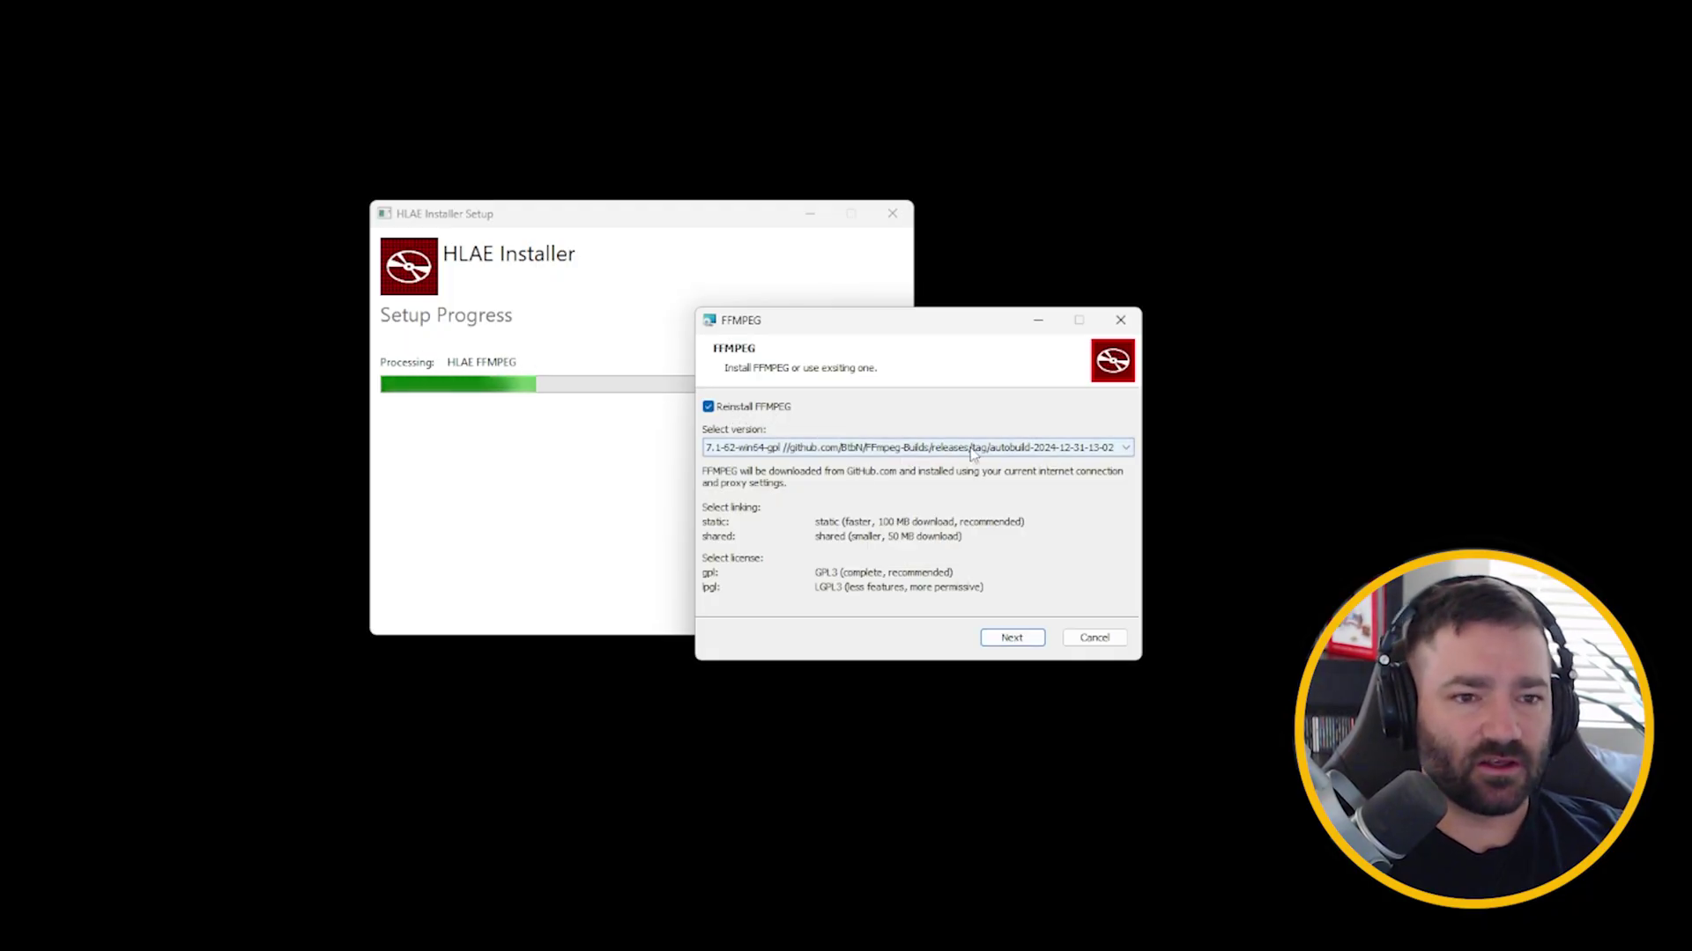
pyautogui.click(1011, 637)
pyautogui.click(995, 633)
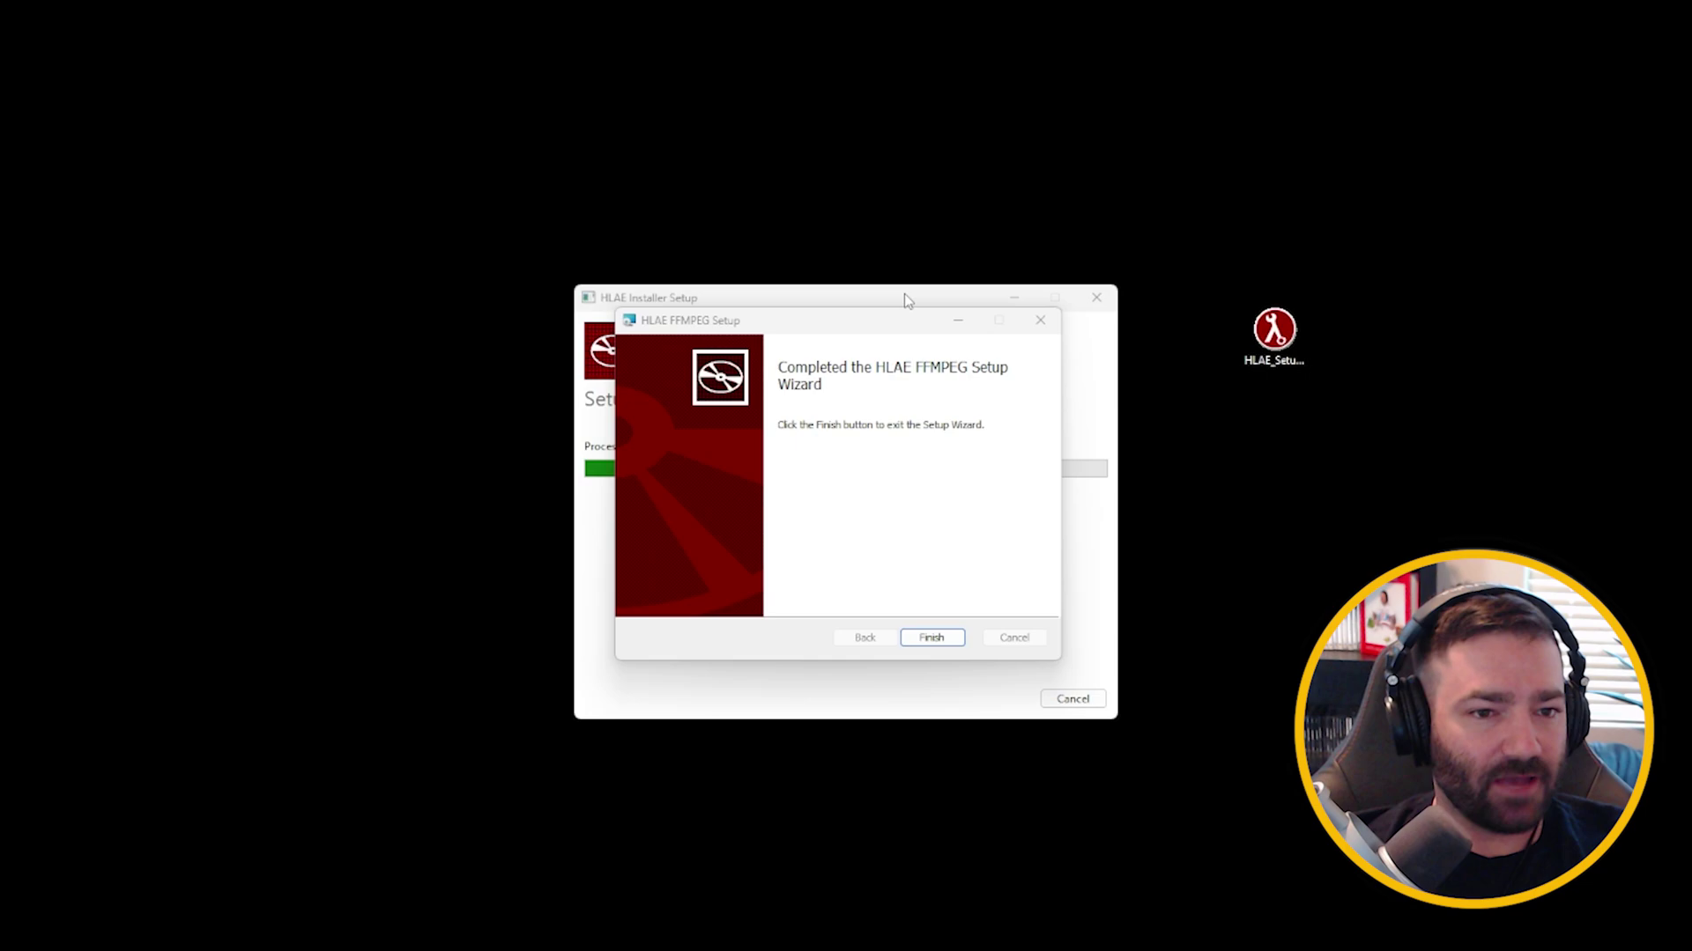
pyautogui.click(934, 638)
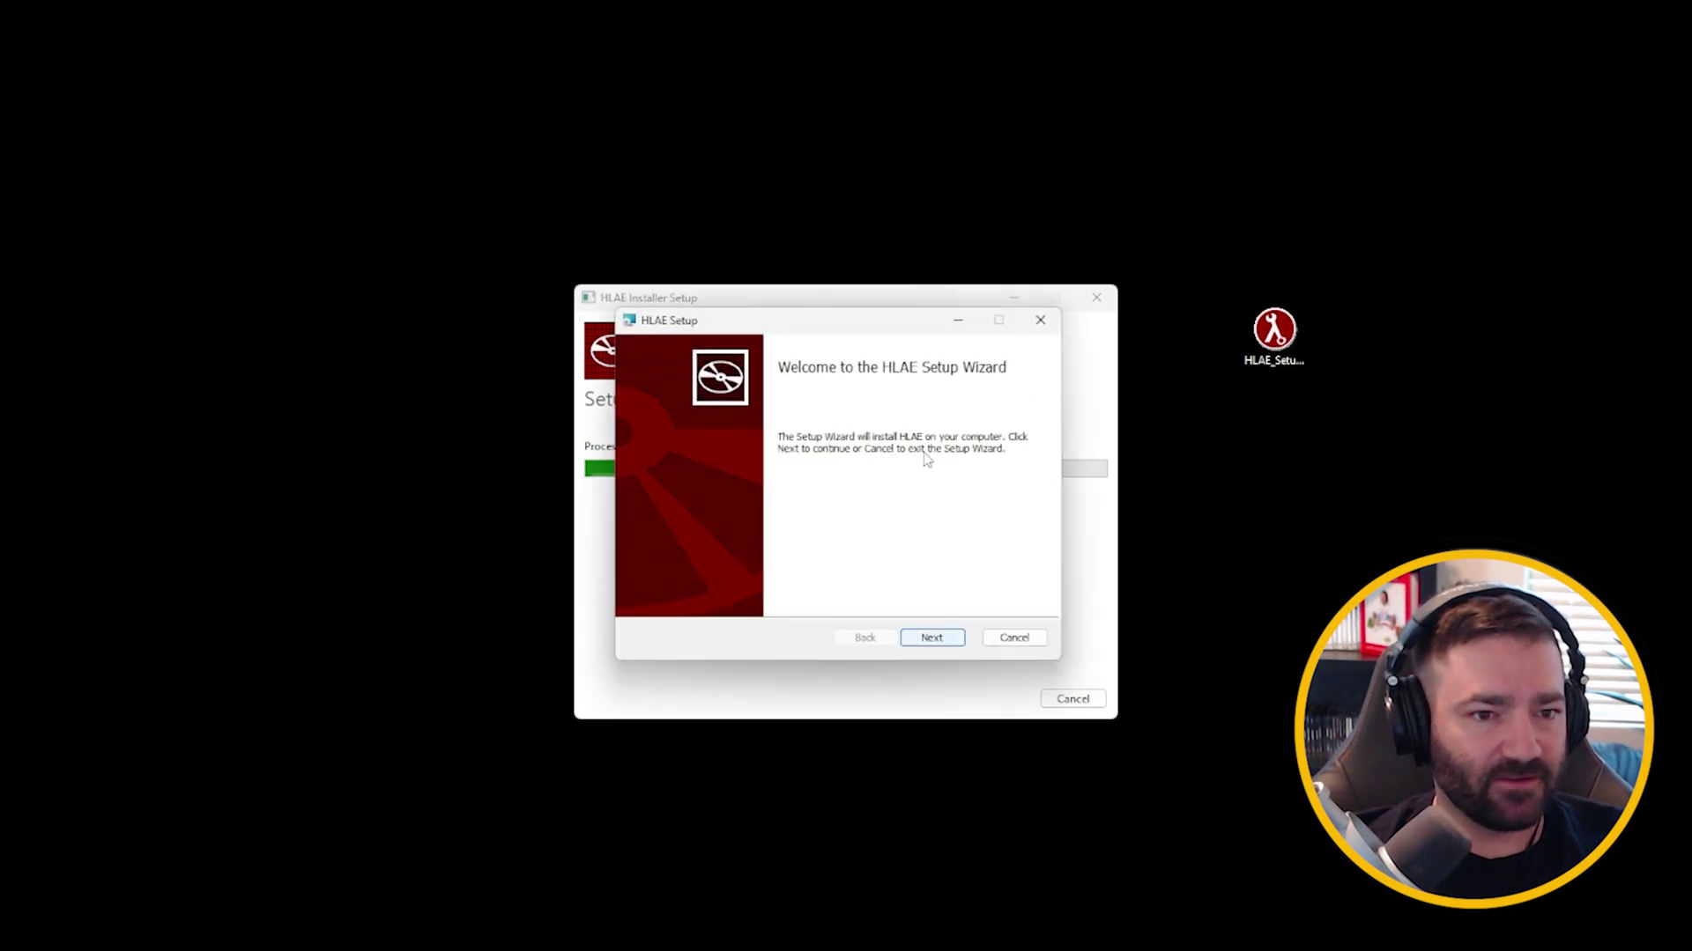
# Install HLAE 2.185.3 using the Typical setup and finish the wizard
pyautogui.click(937, 641)
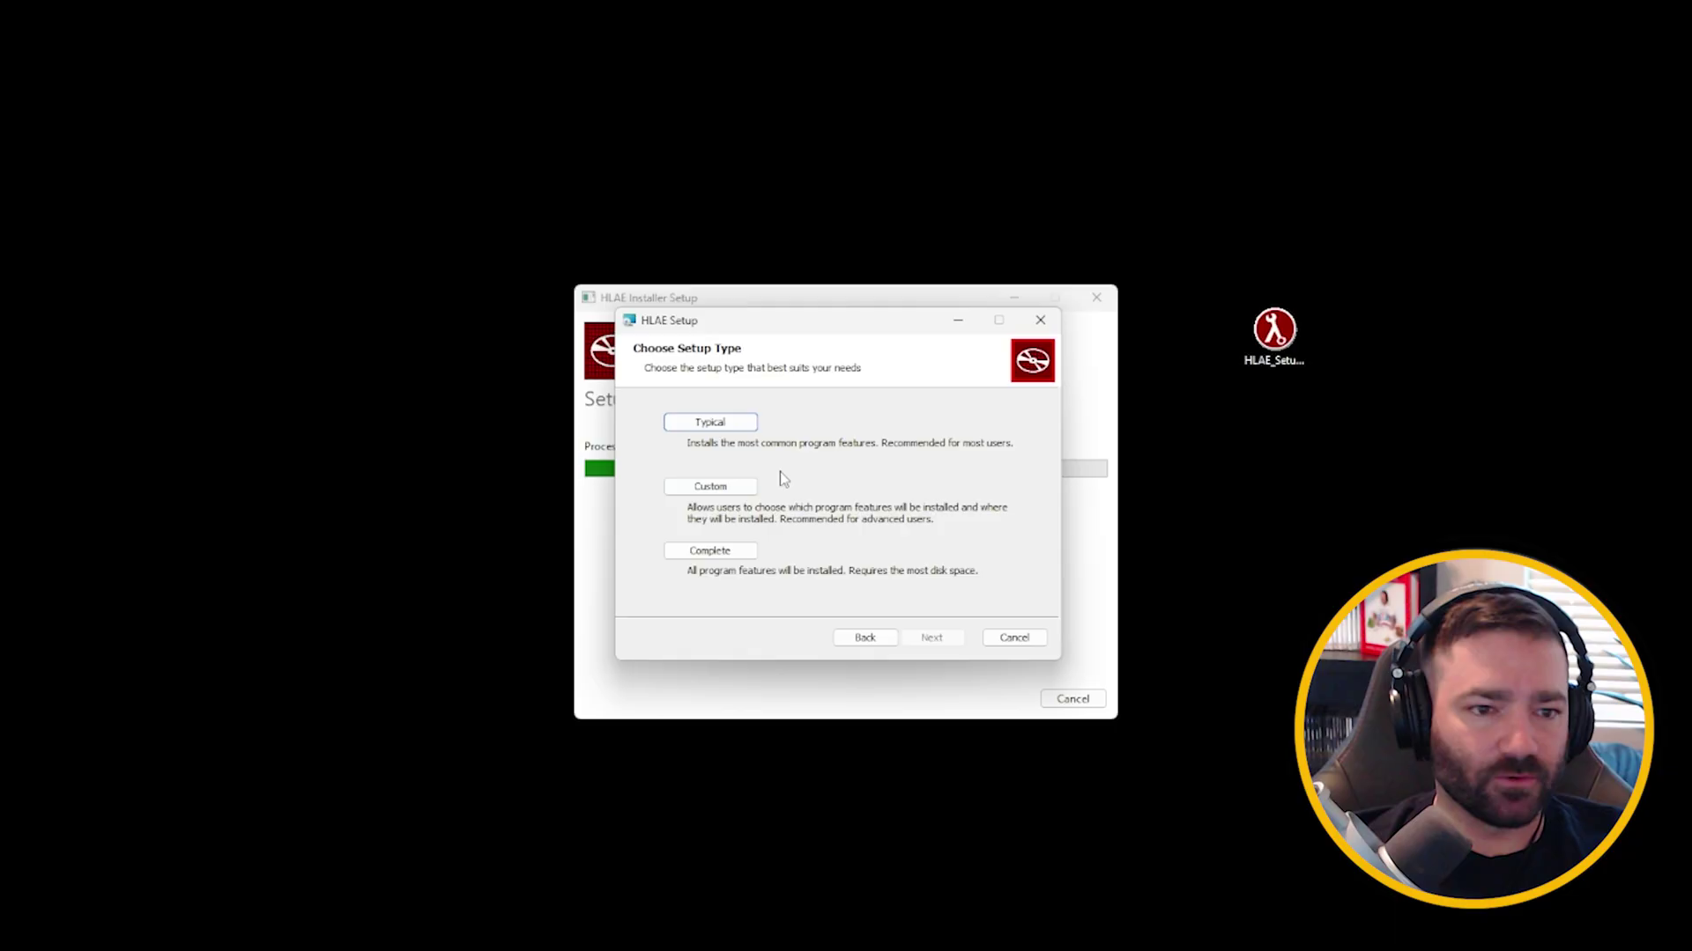
pyautogui.click(739, 426)
pyautogui.click(921, 641)
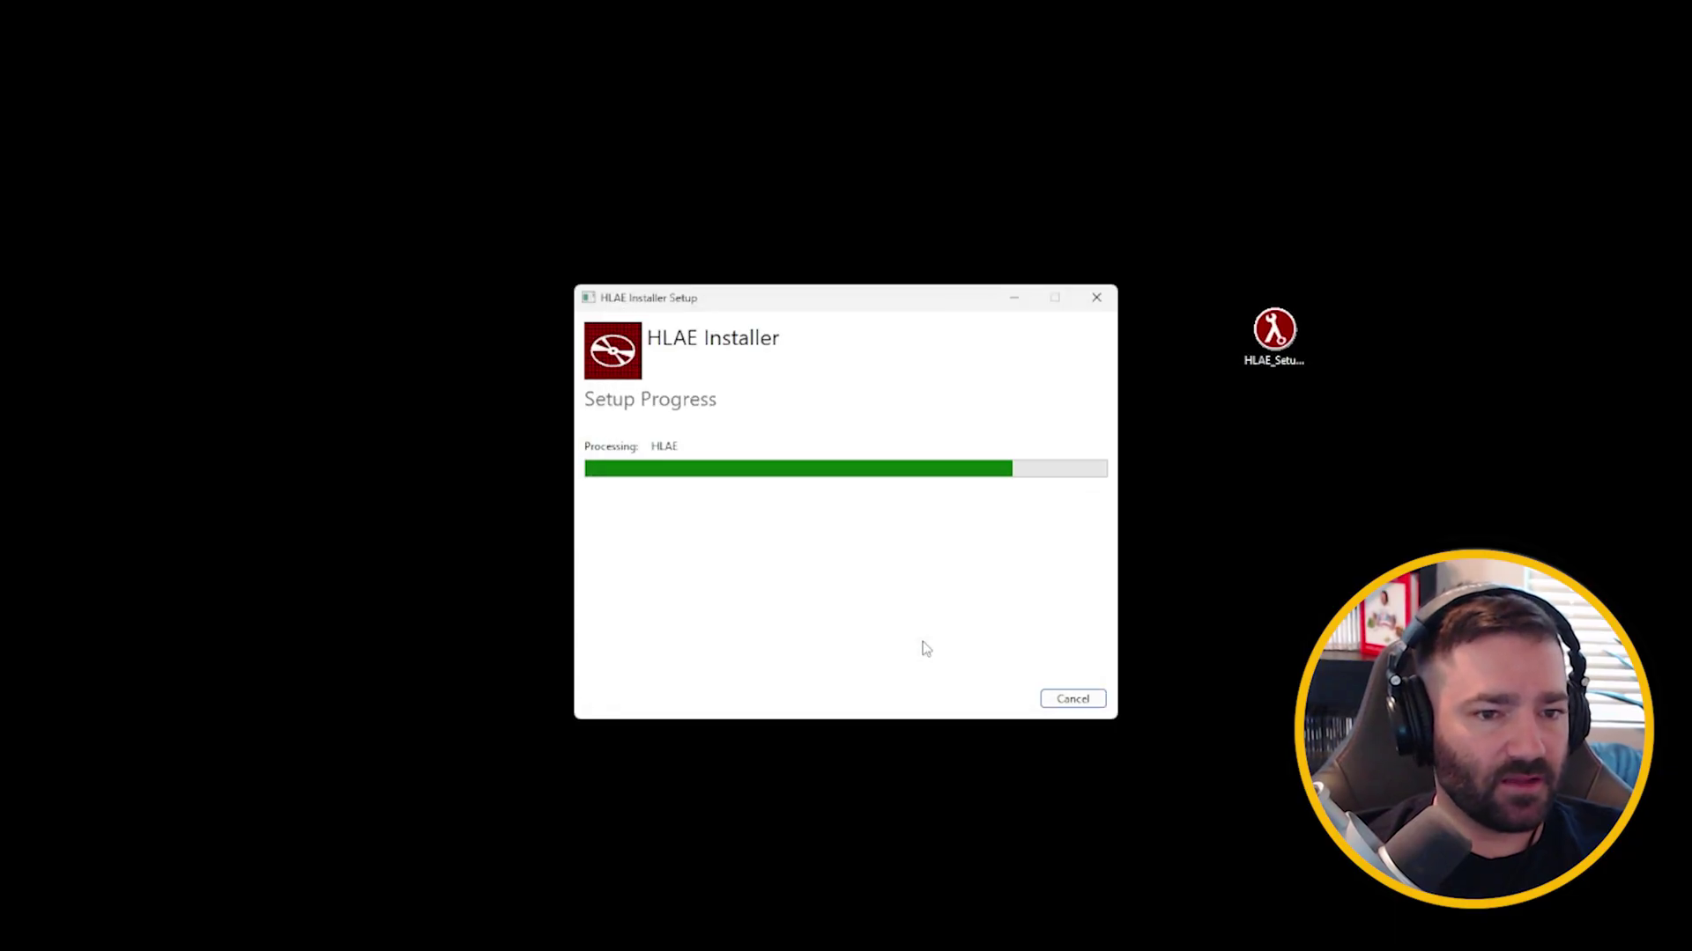
pyautogui.click(930, 636)
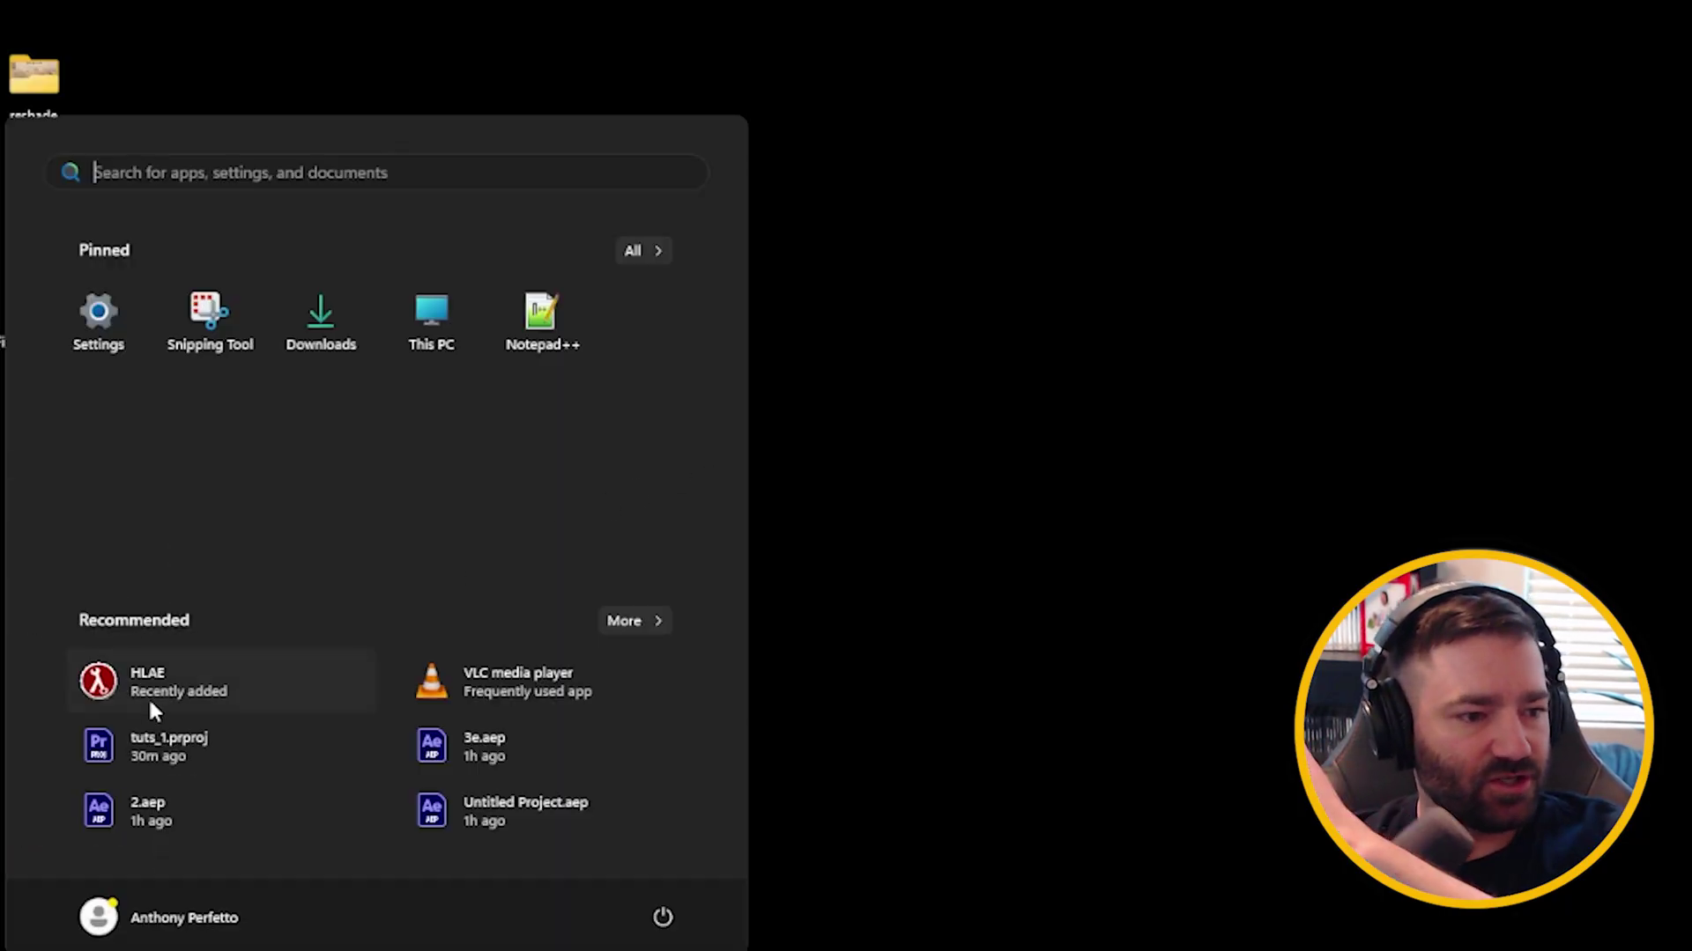
# Launch HLAE from a 'hlae' Start menu search and open Tools > Developer > Custom Loader
pyautogui.write('hlae')
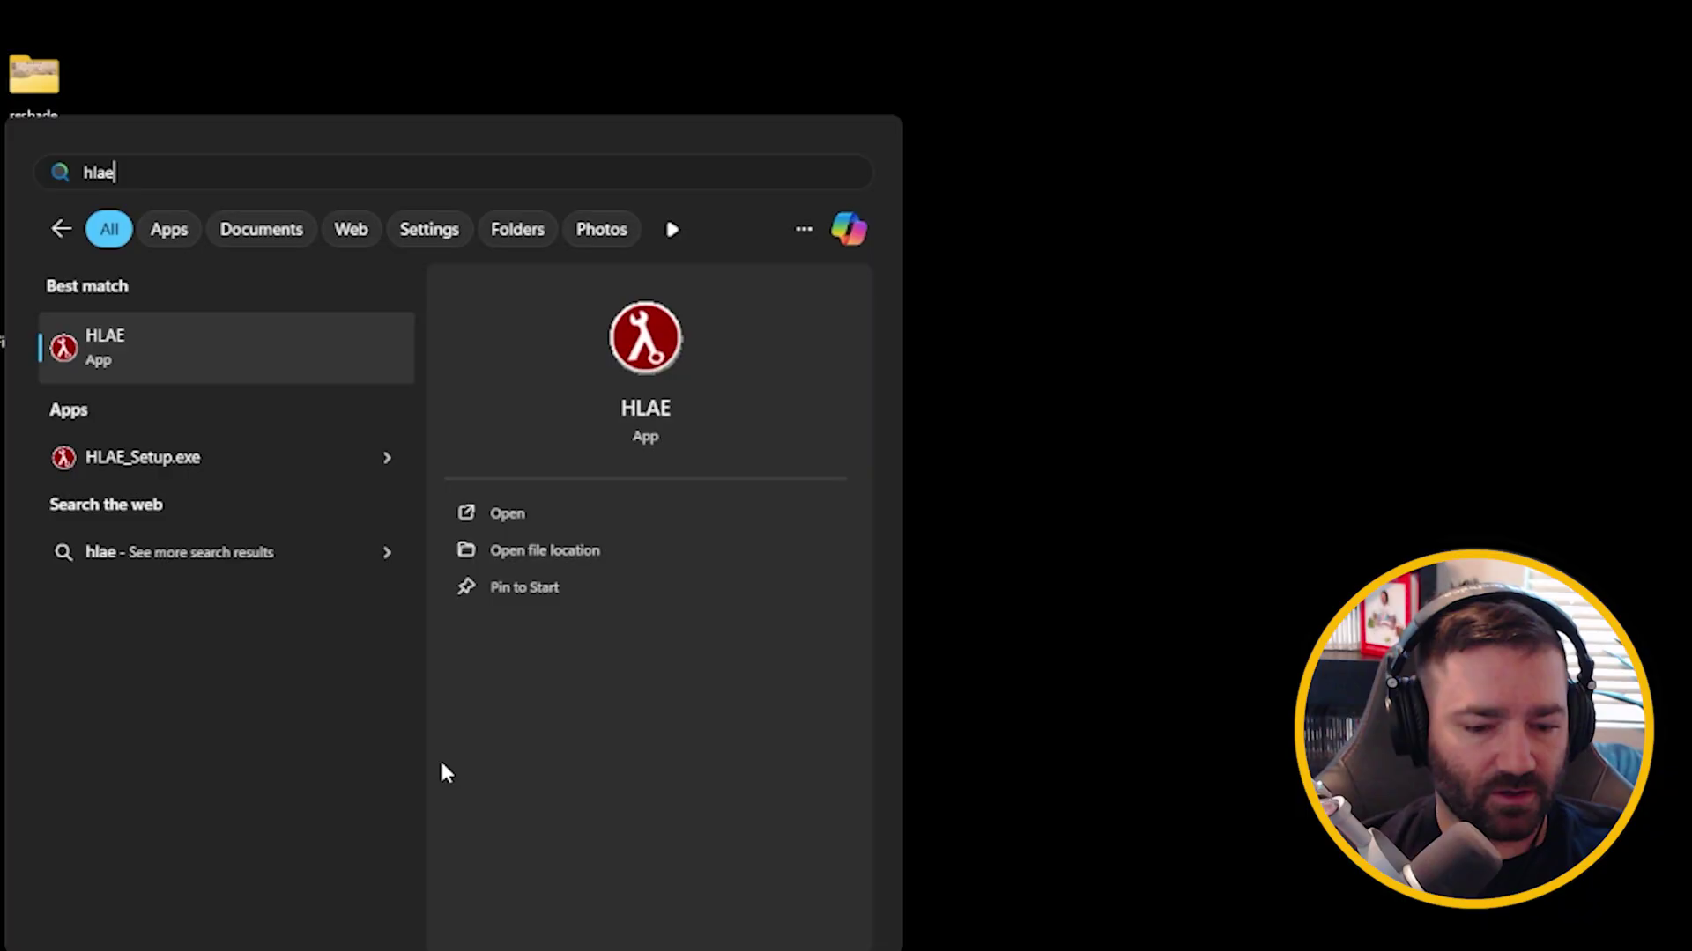
pyautogui.click(174, 357)
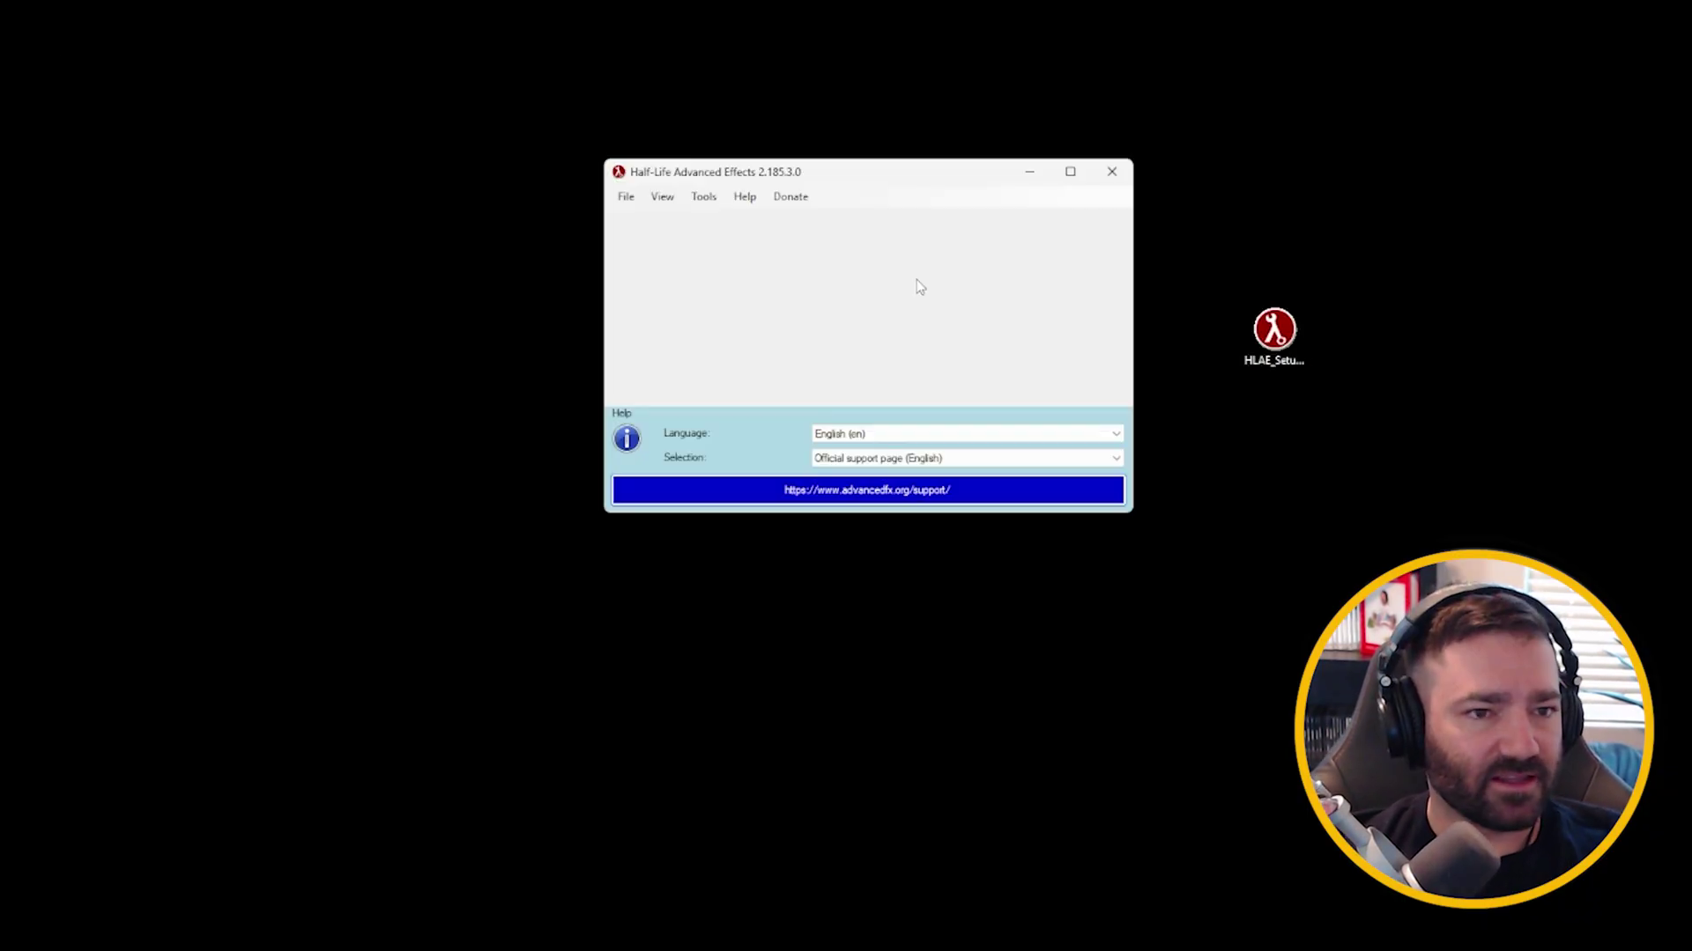
pyautogui.click(704, 198)
pyautogui.moveTo(775, 282)
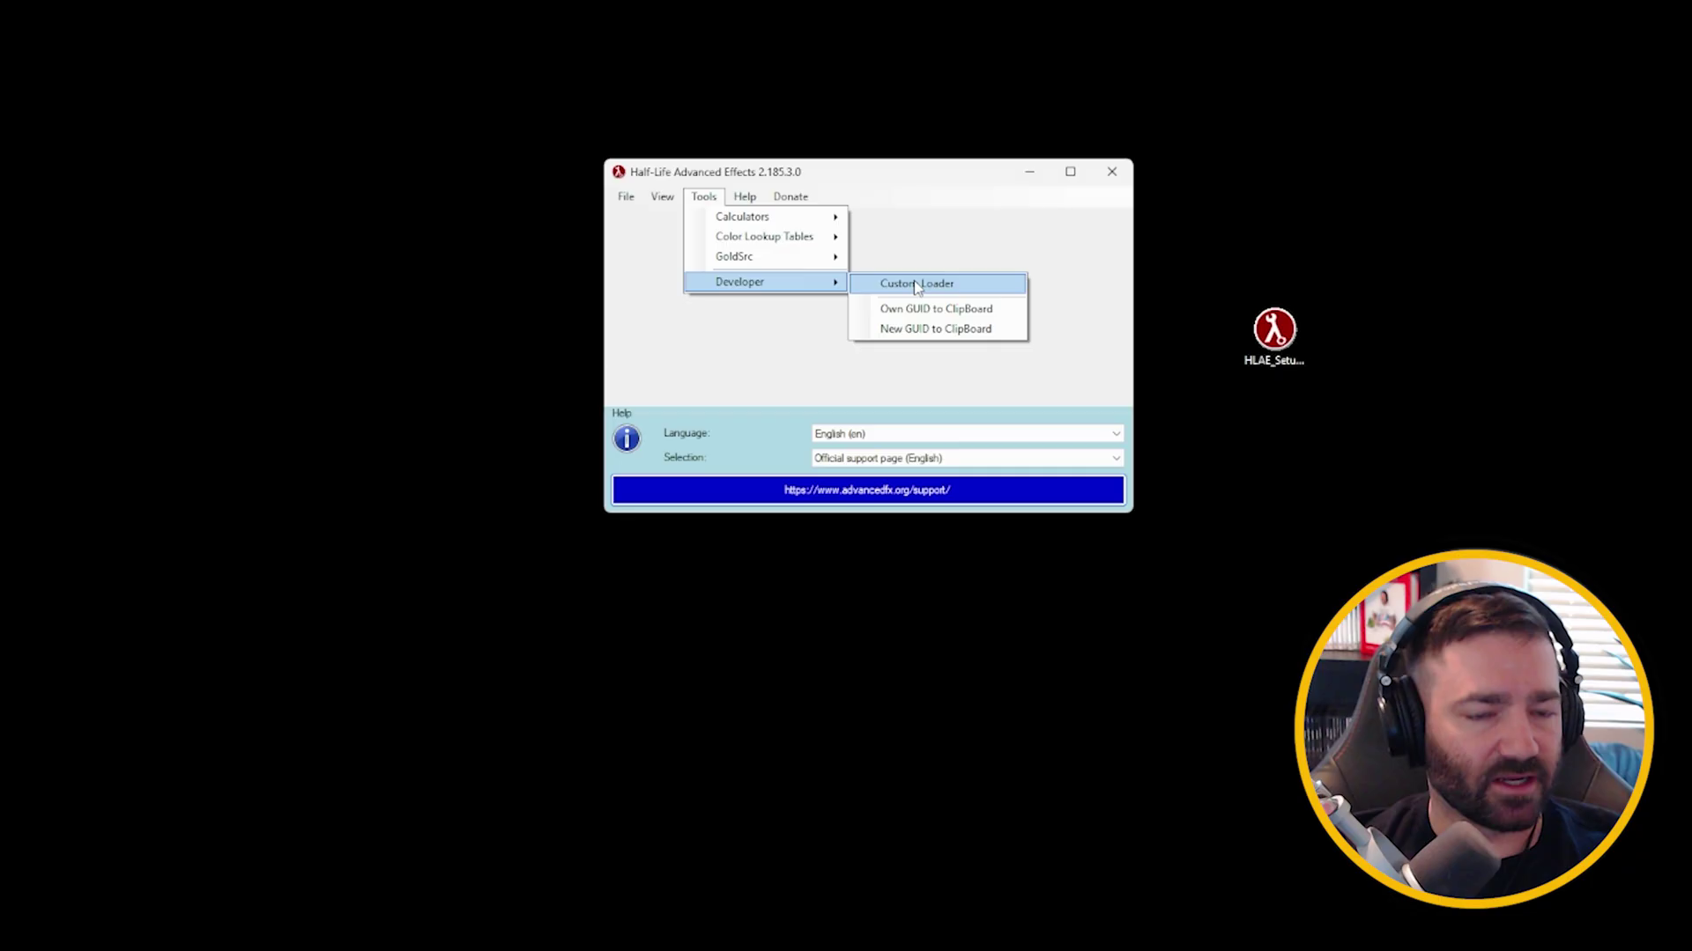
pyautogui.click(917, 285)
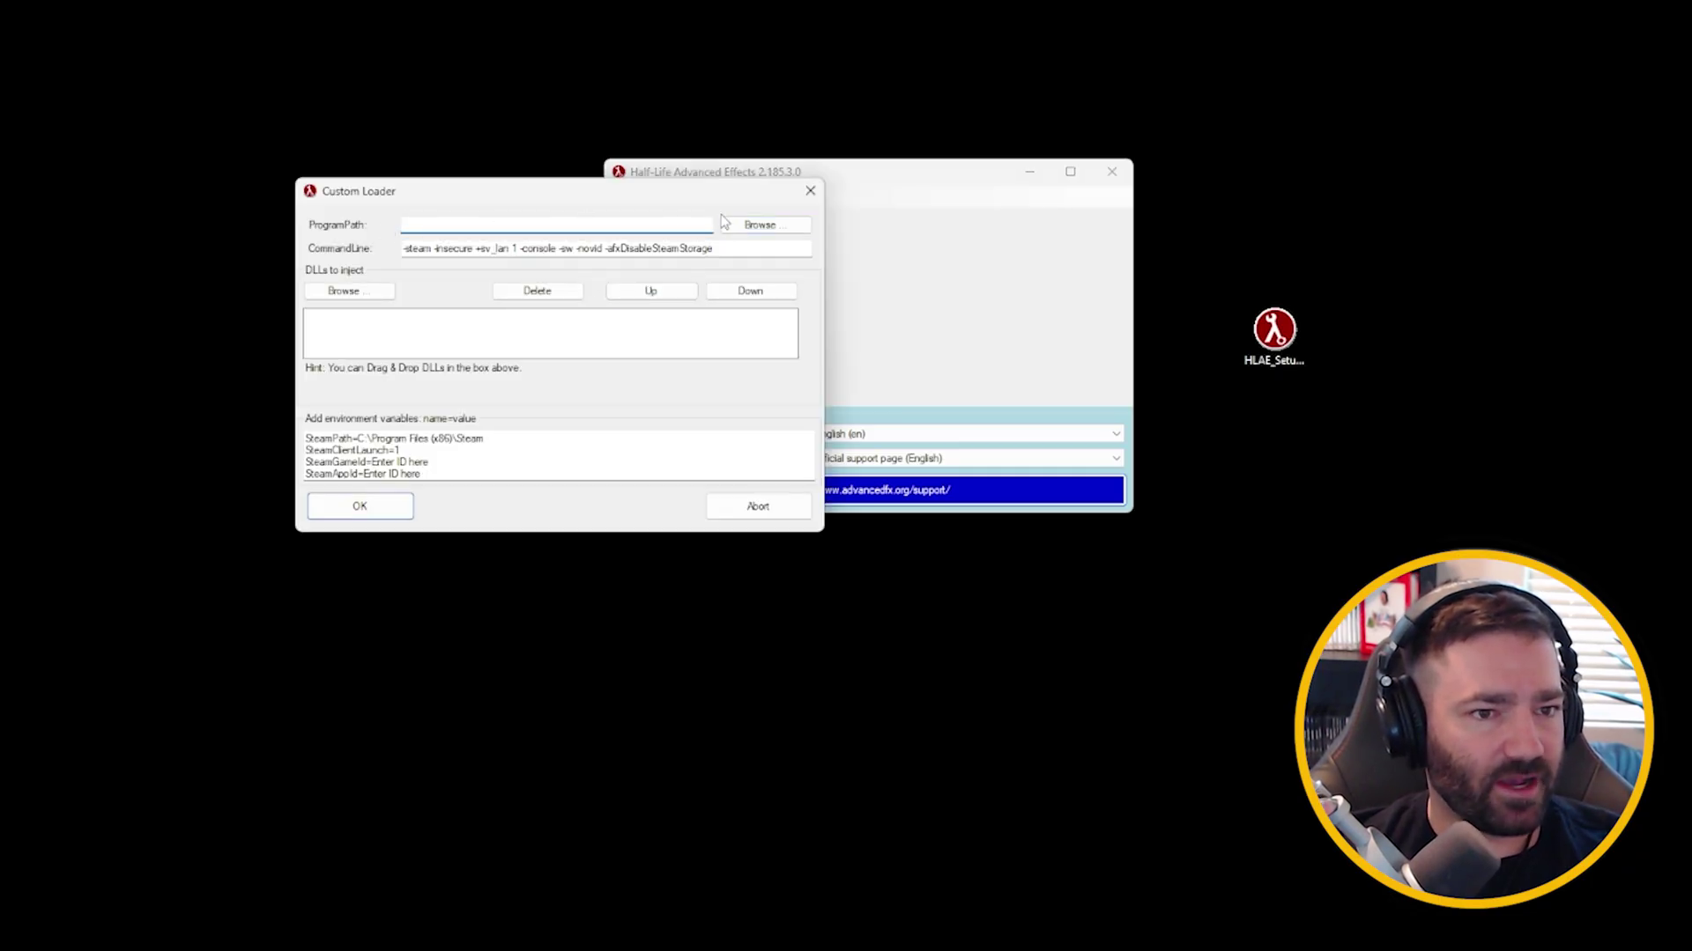
# Set ProgramPath to cs2.exe in steamapps\common\Counter-Strike Global Offensive\game\bin\win64
pyautogui.click(759, 225)
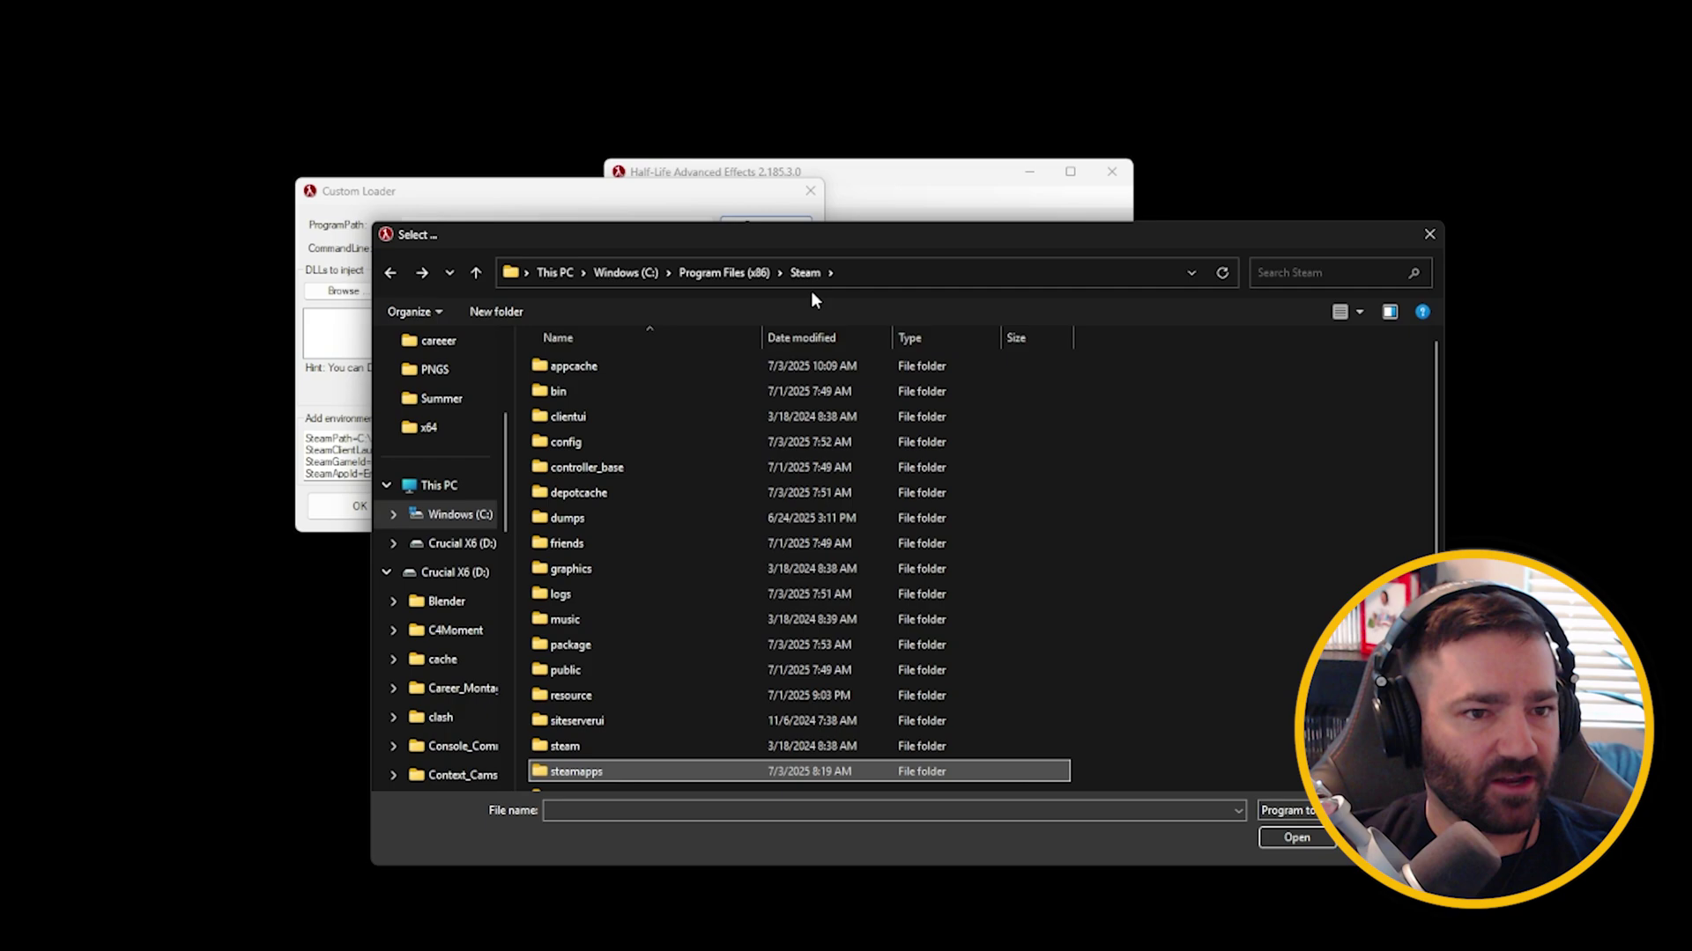
pyautogui.doubleClick(608, 773)
pyautogui.doubleClick(615, 366)
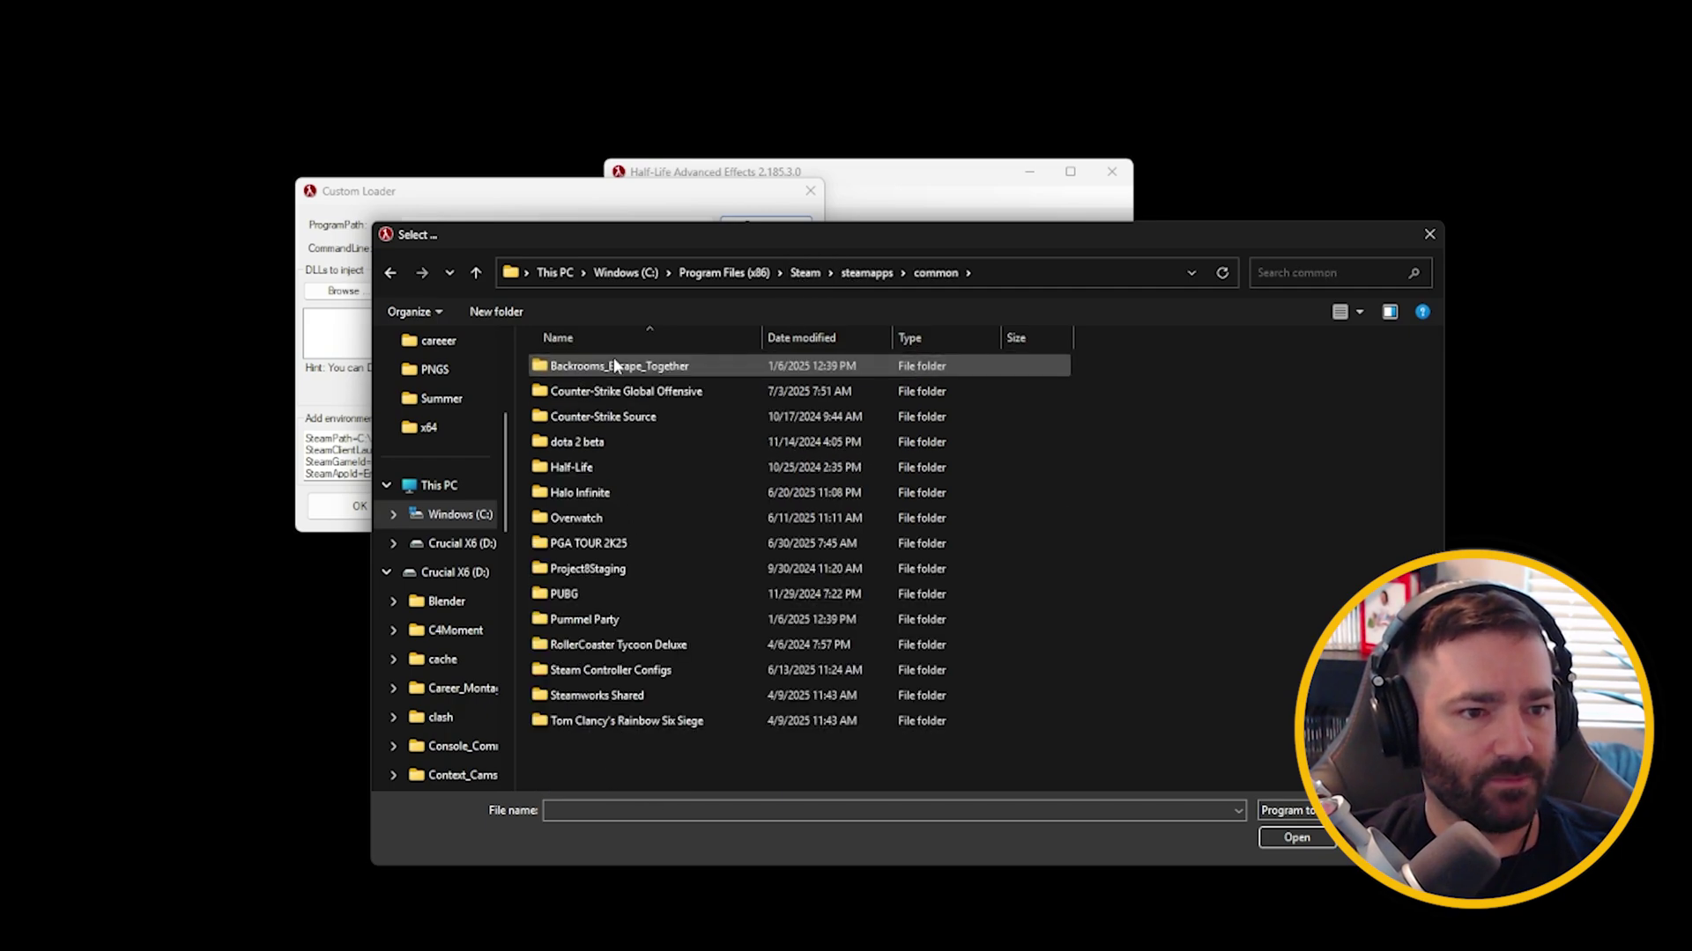
pyautogui.doubleClick(661, 390)
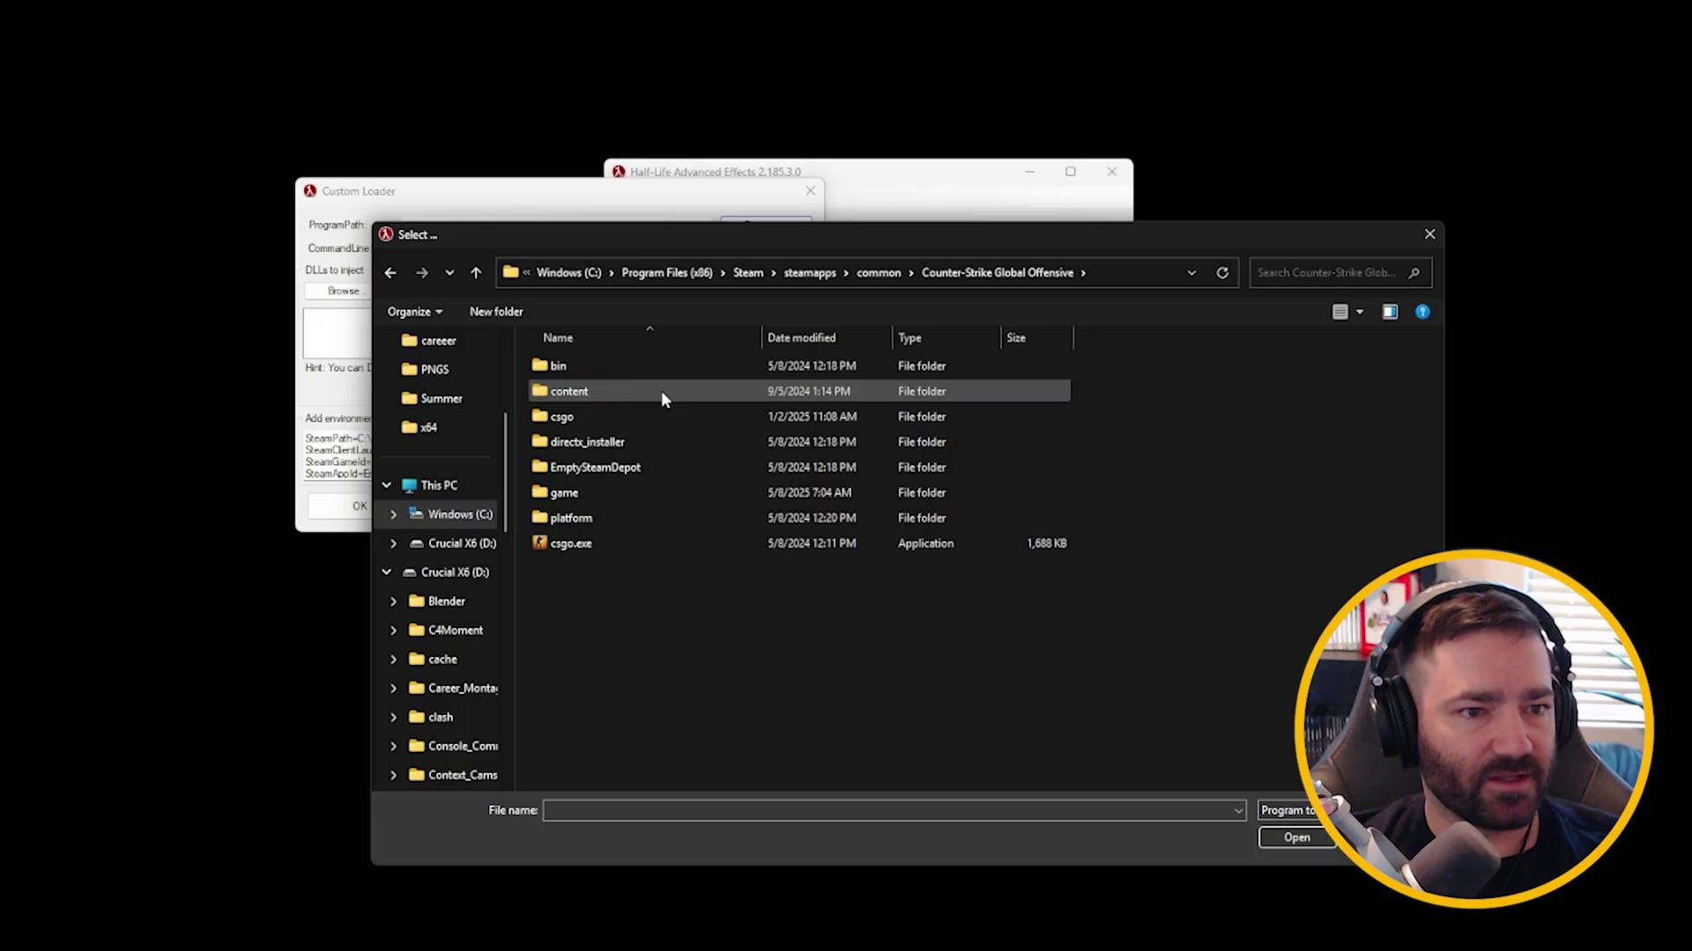
pyautogui.doubleClick(585, 490)
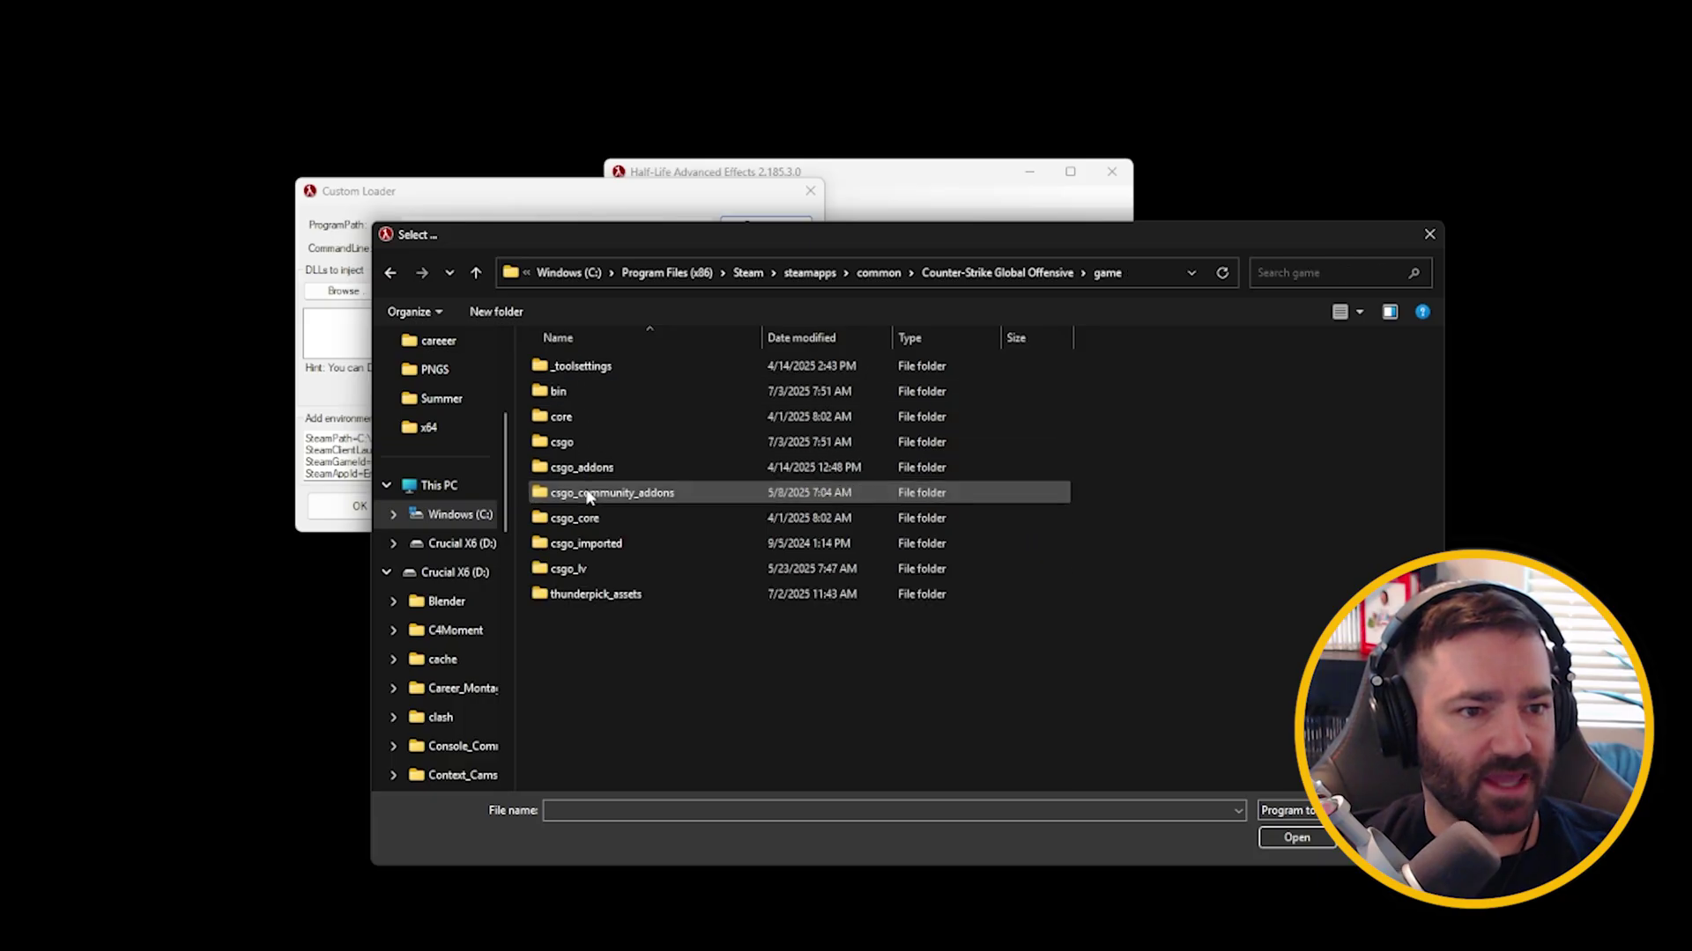
pyautogui.doubleClick(596, 395)
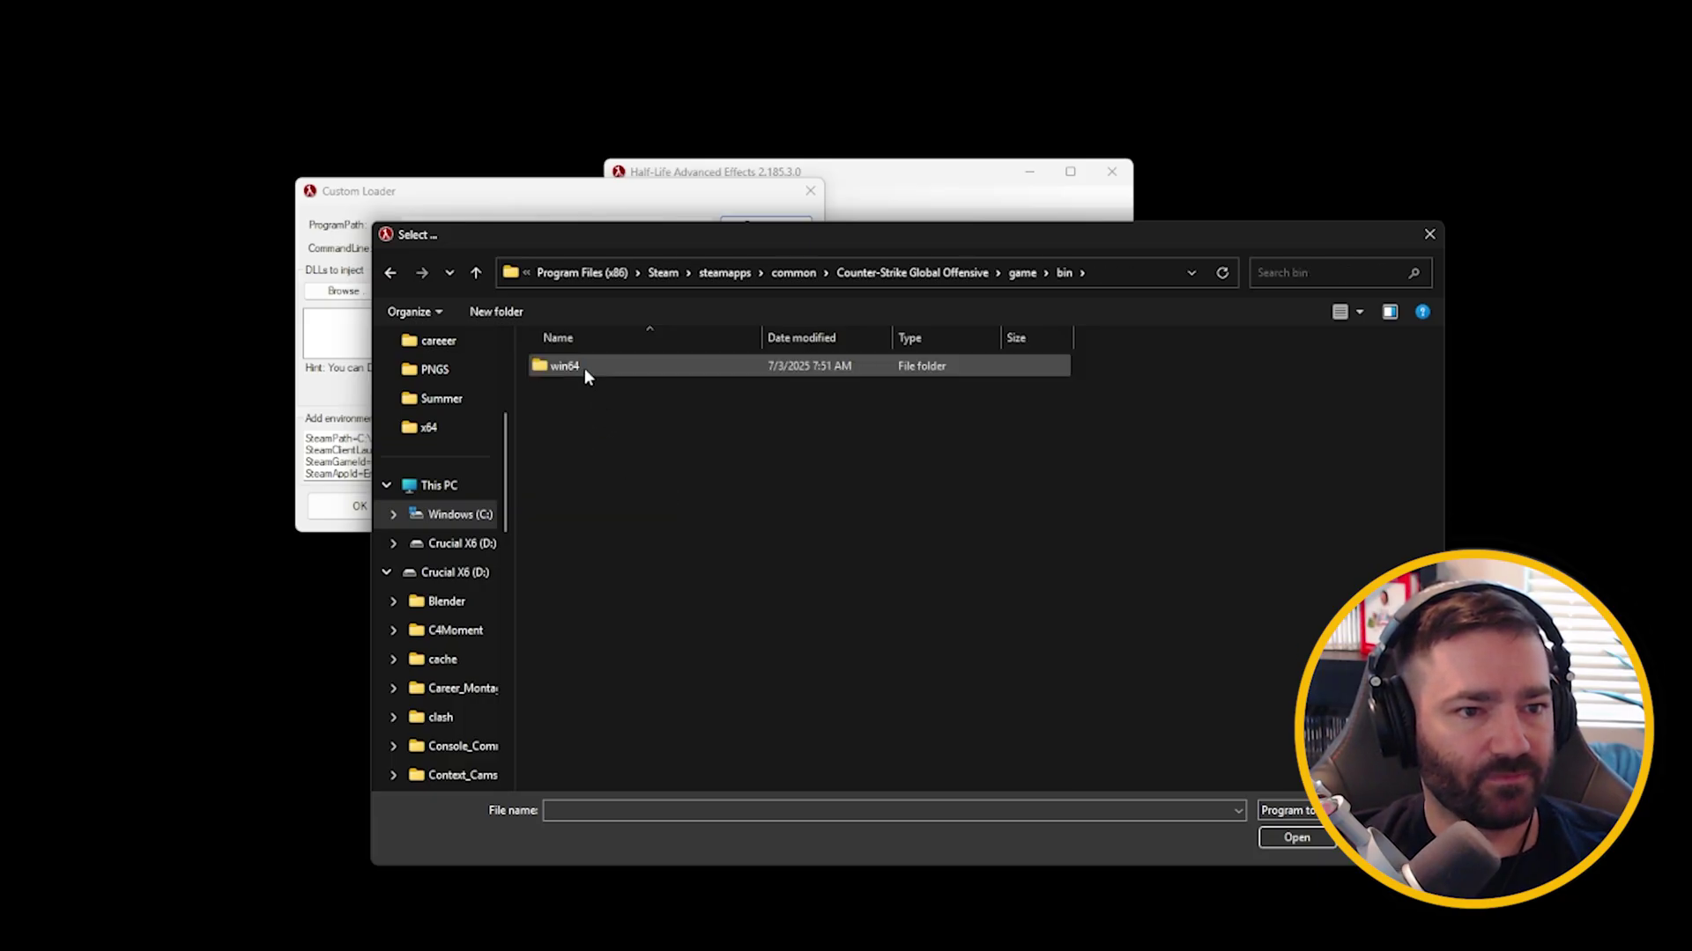
pyautogui.doubleClick(565, 370)
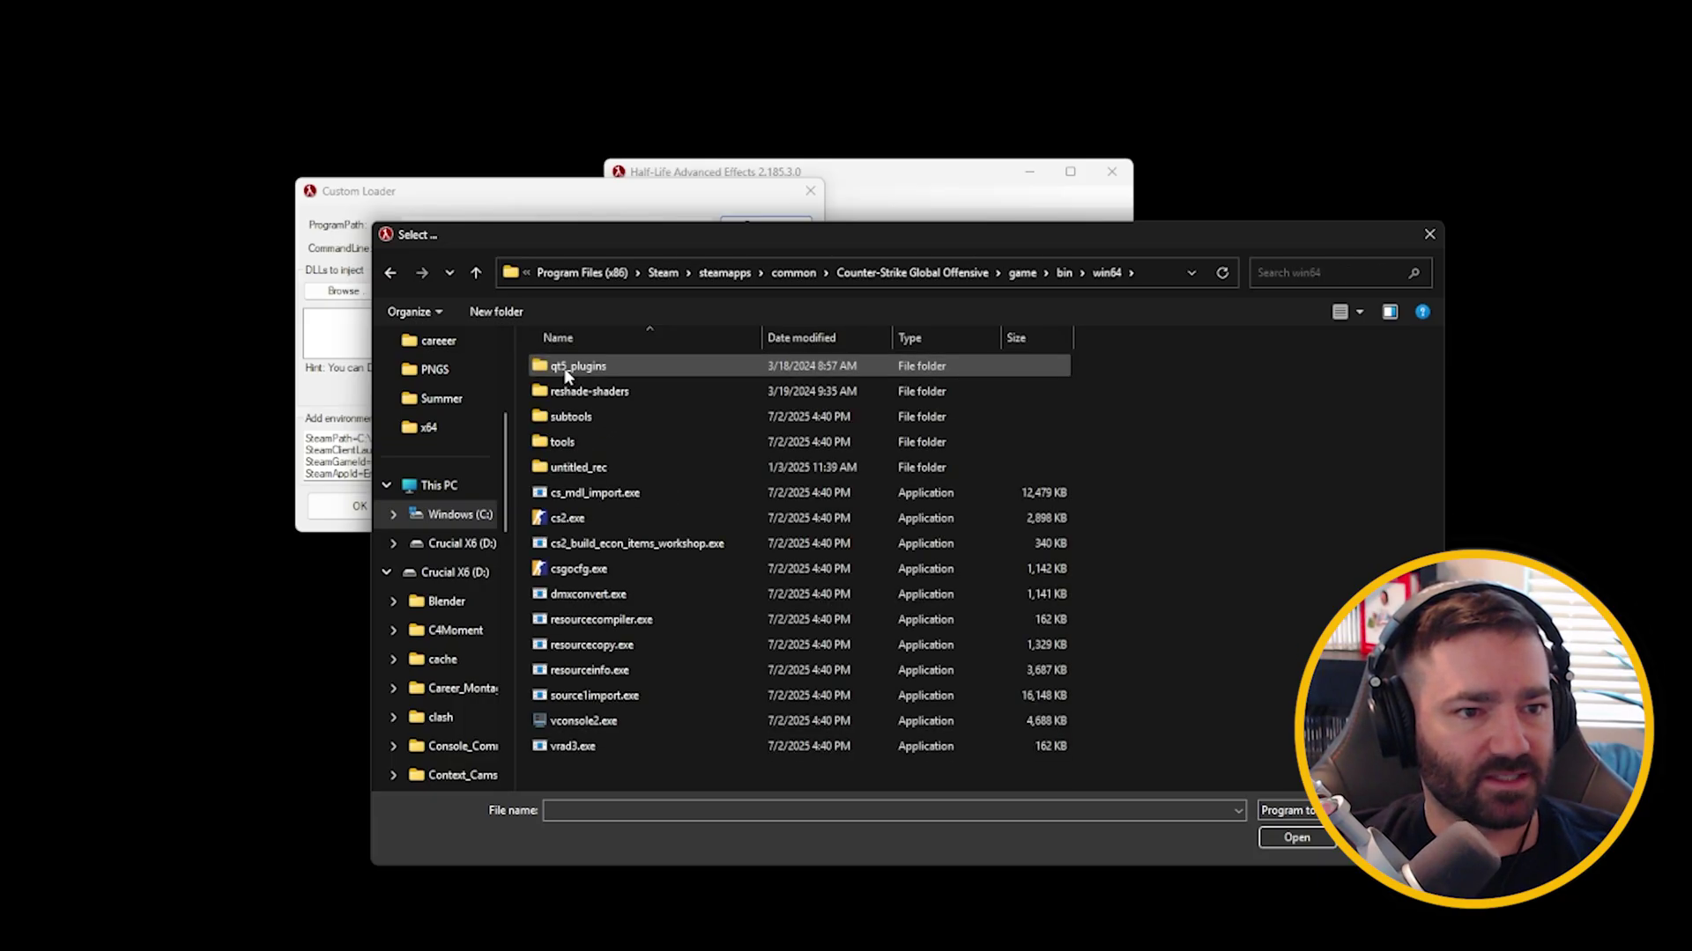
pyautogui.doubleClick(577, 521)
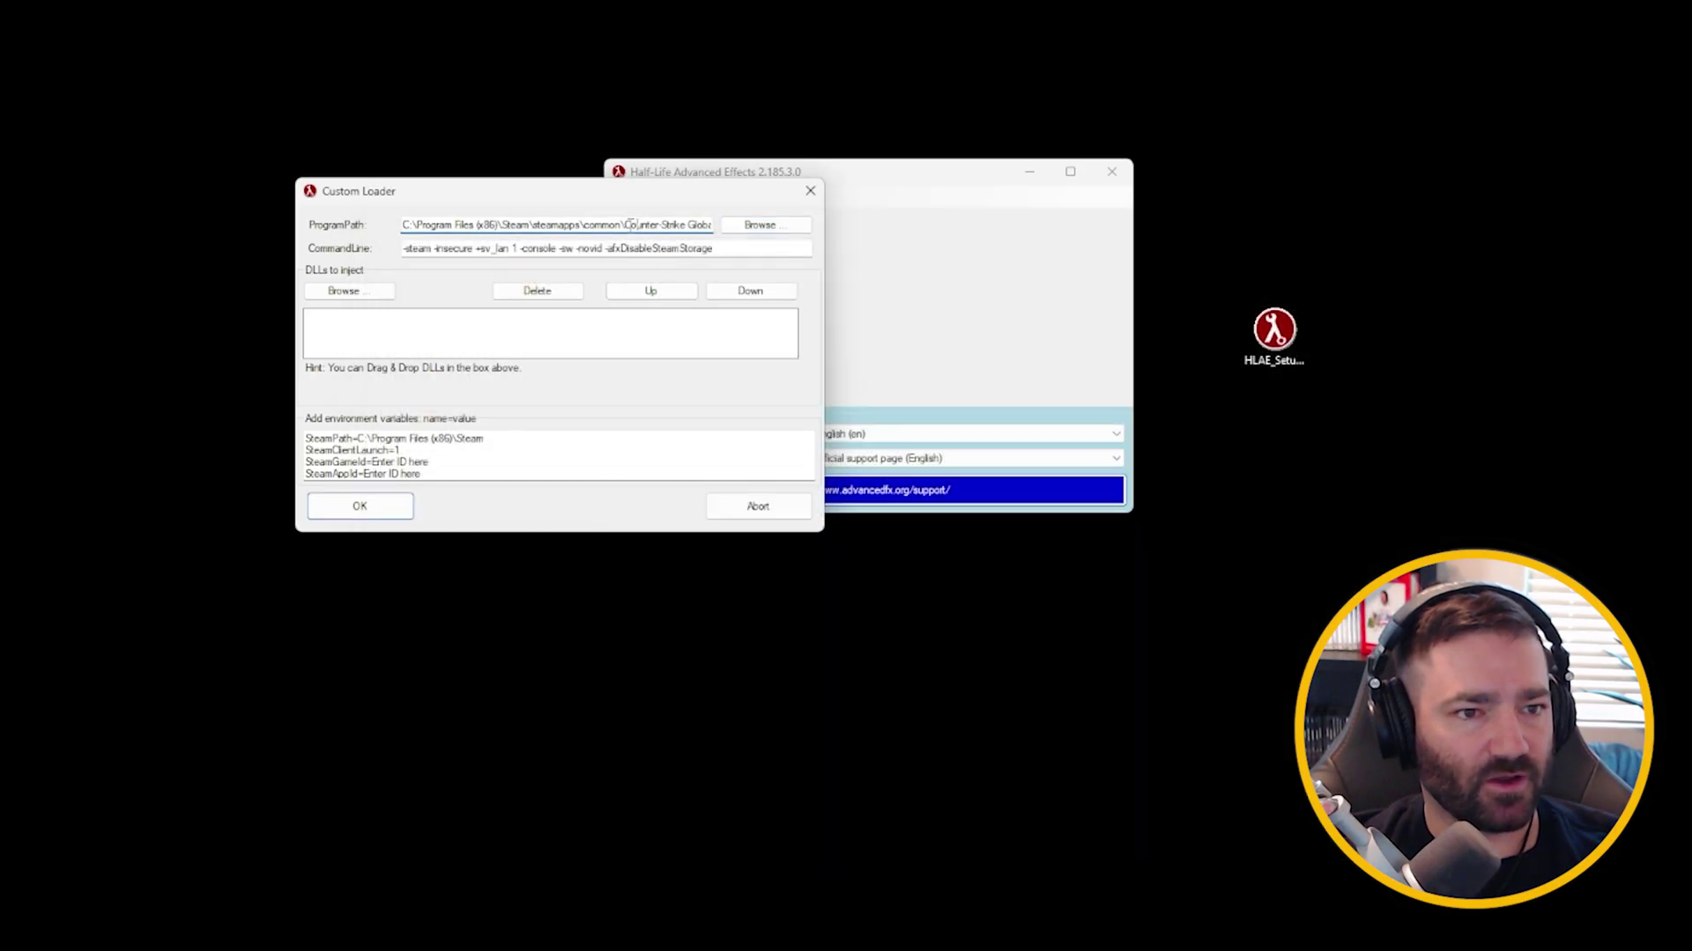
# Add HLAE\x64\AfxHookSource2.dll to the DLL injection list
pyautogui.click(347, 293)
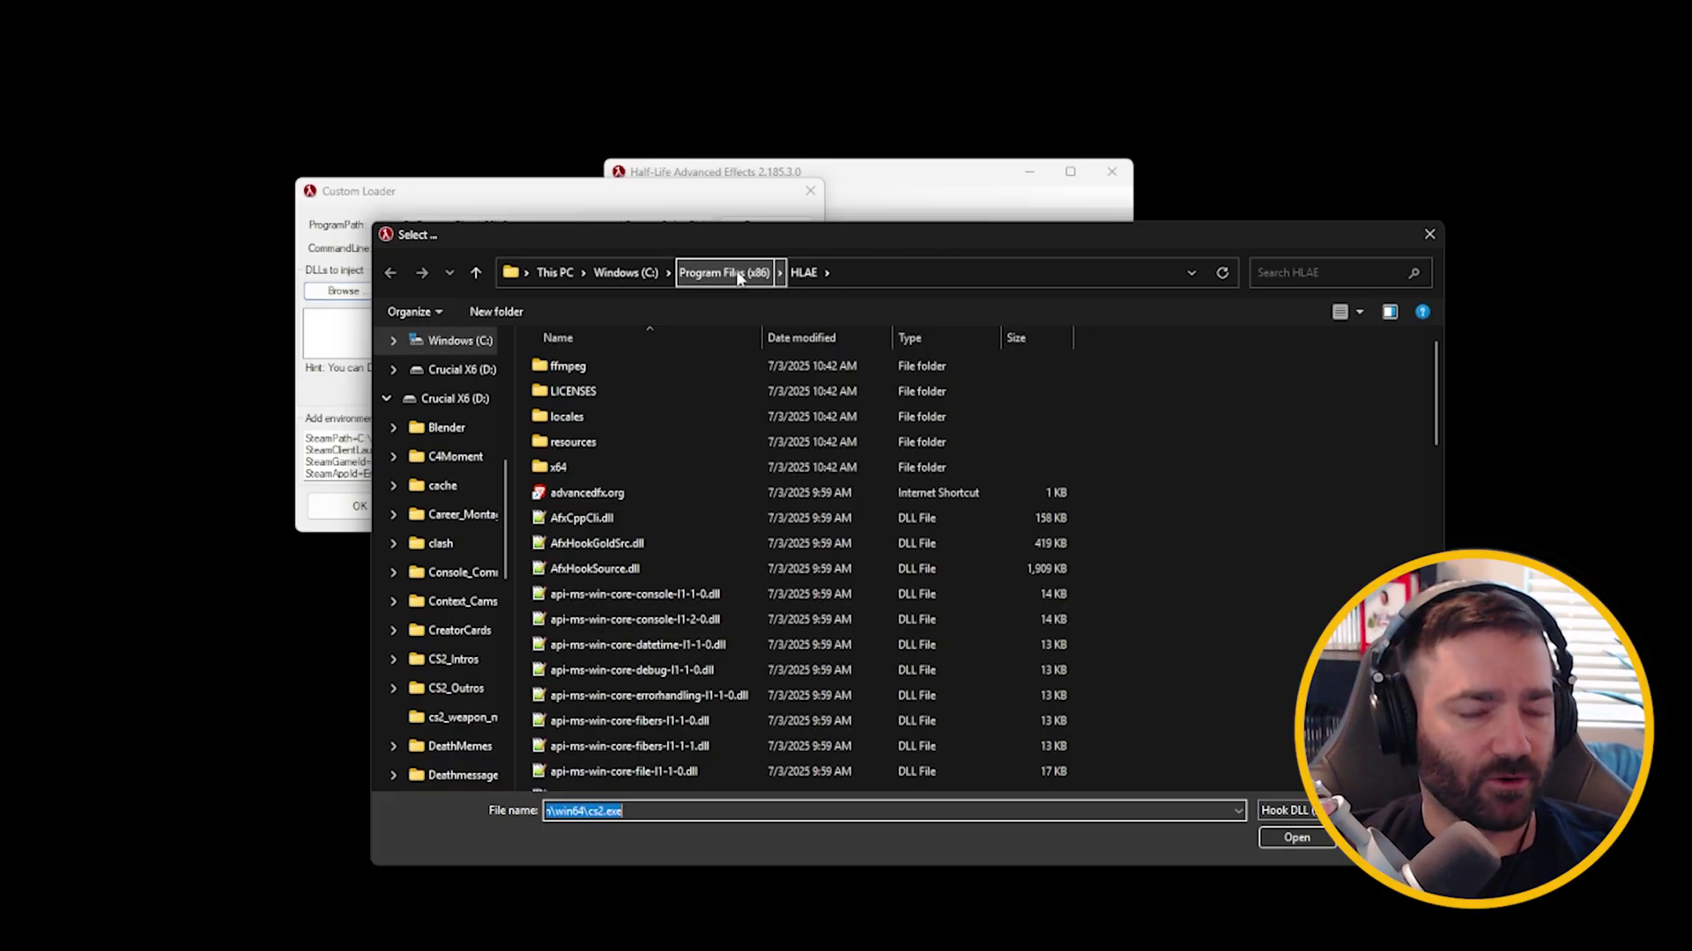
pyautogui.doubleClick(569, 465)
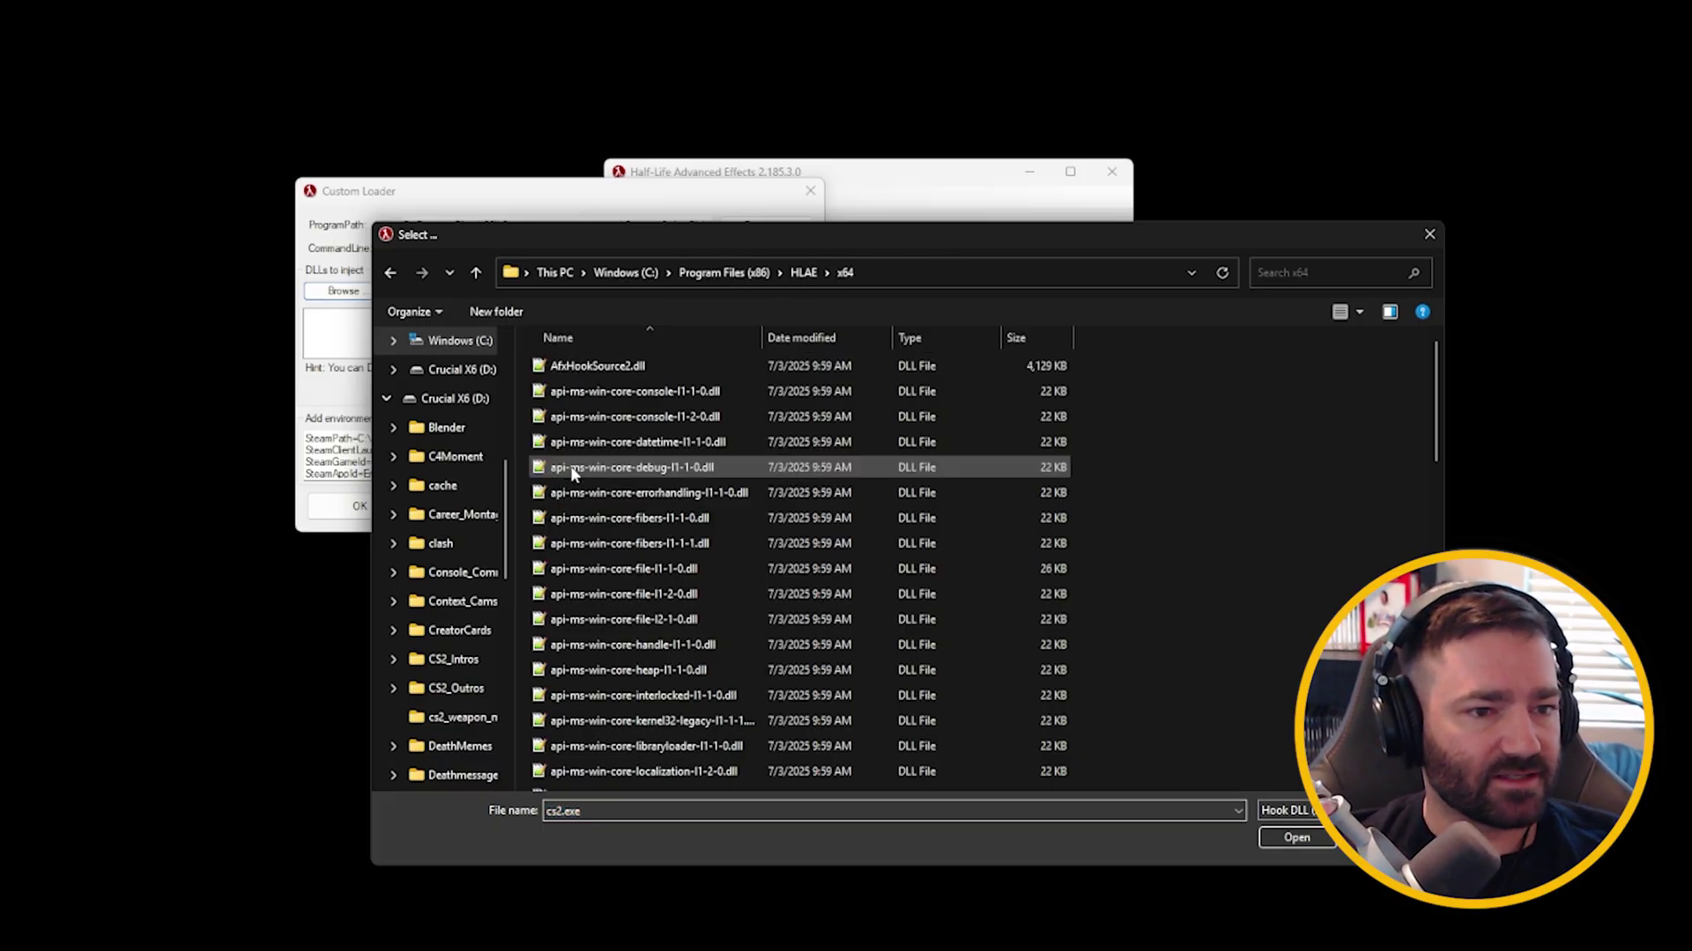
pyautogui.doubleClick(594, 367)
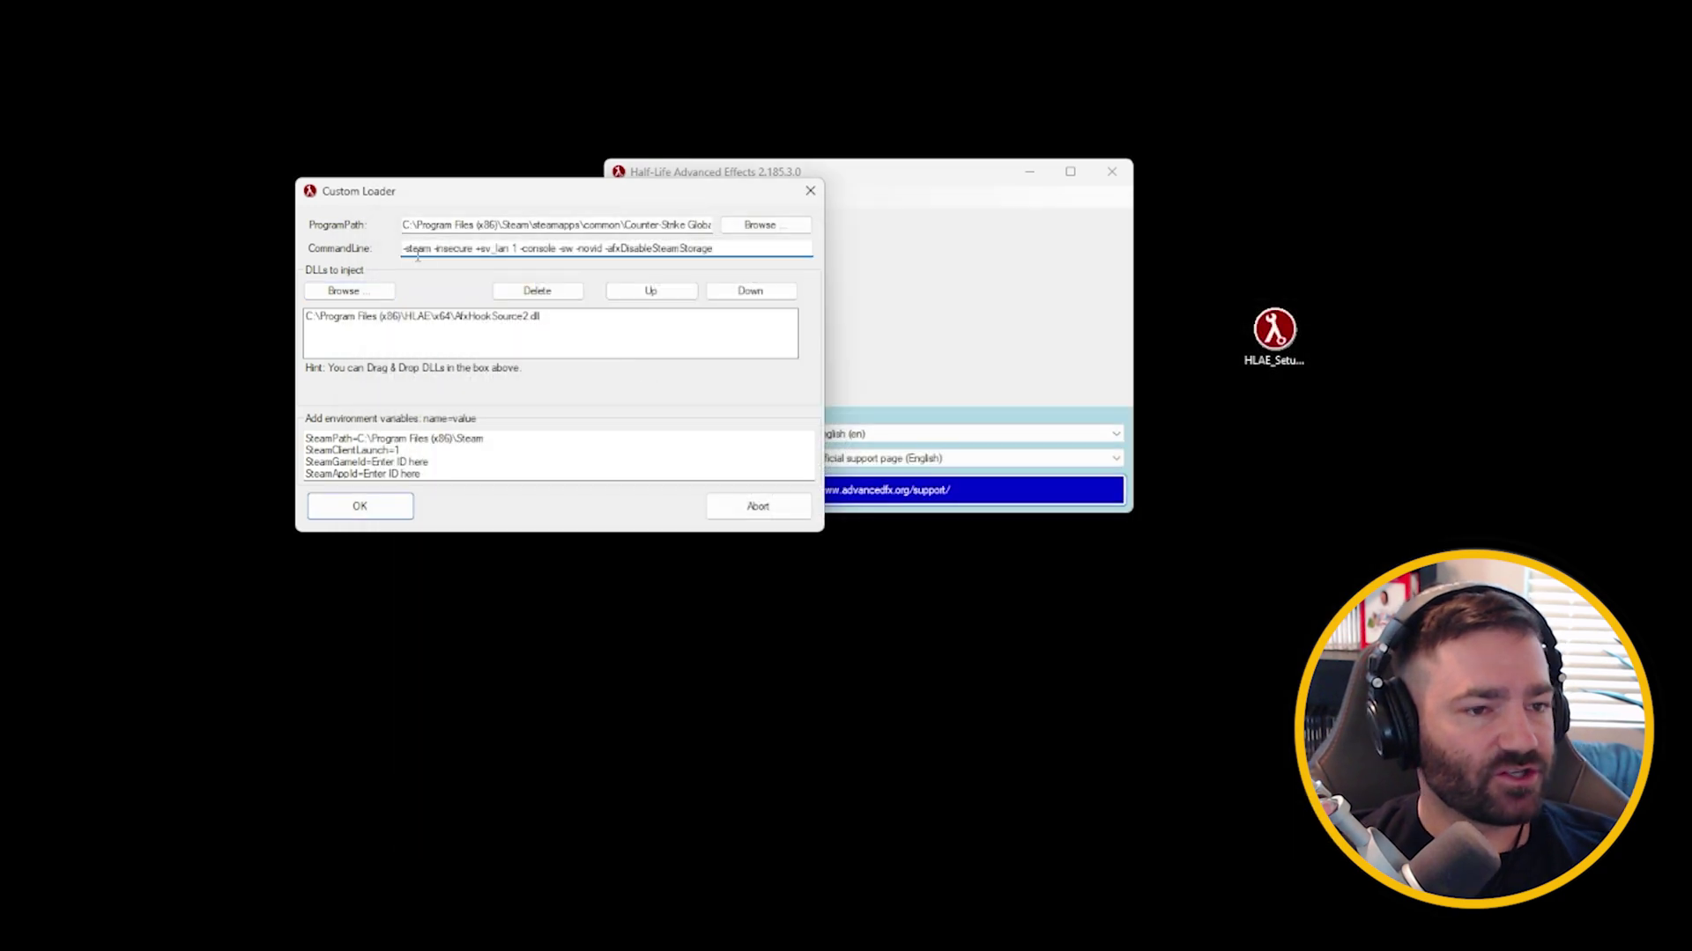
# Confirm the command line ends with -afxDisableSteamStorage and accept the loader to launch CS2
pyautogui.moveTo(417, 252); pyautogui.dragTo(744, 256)
pyautogui.click(744, 251)
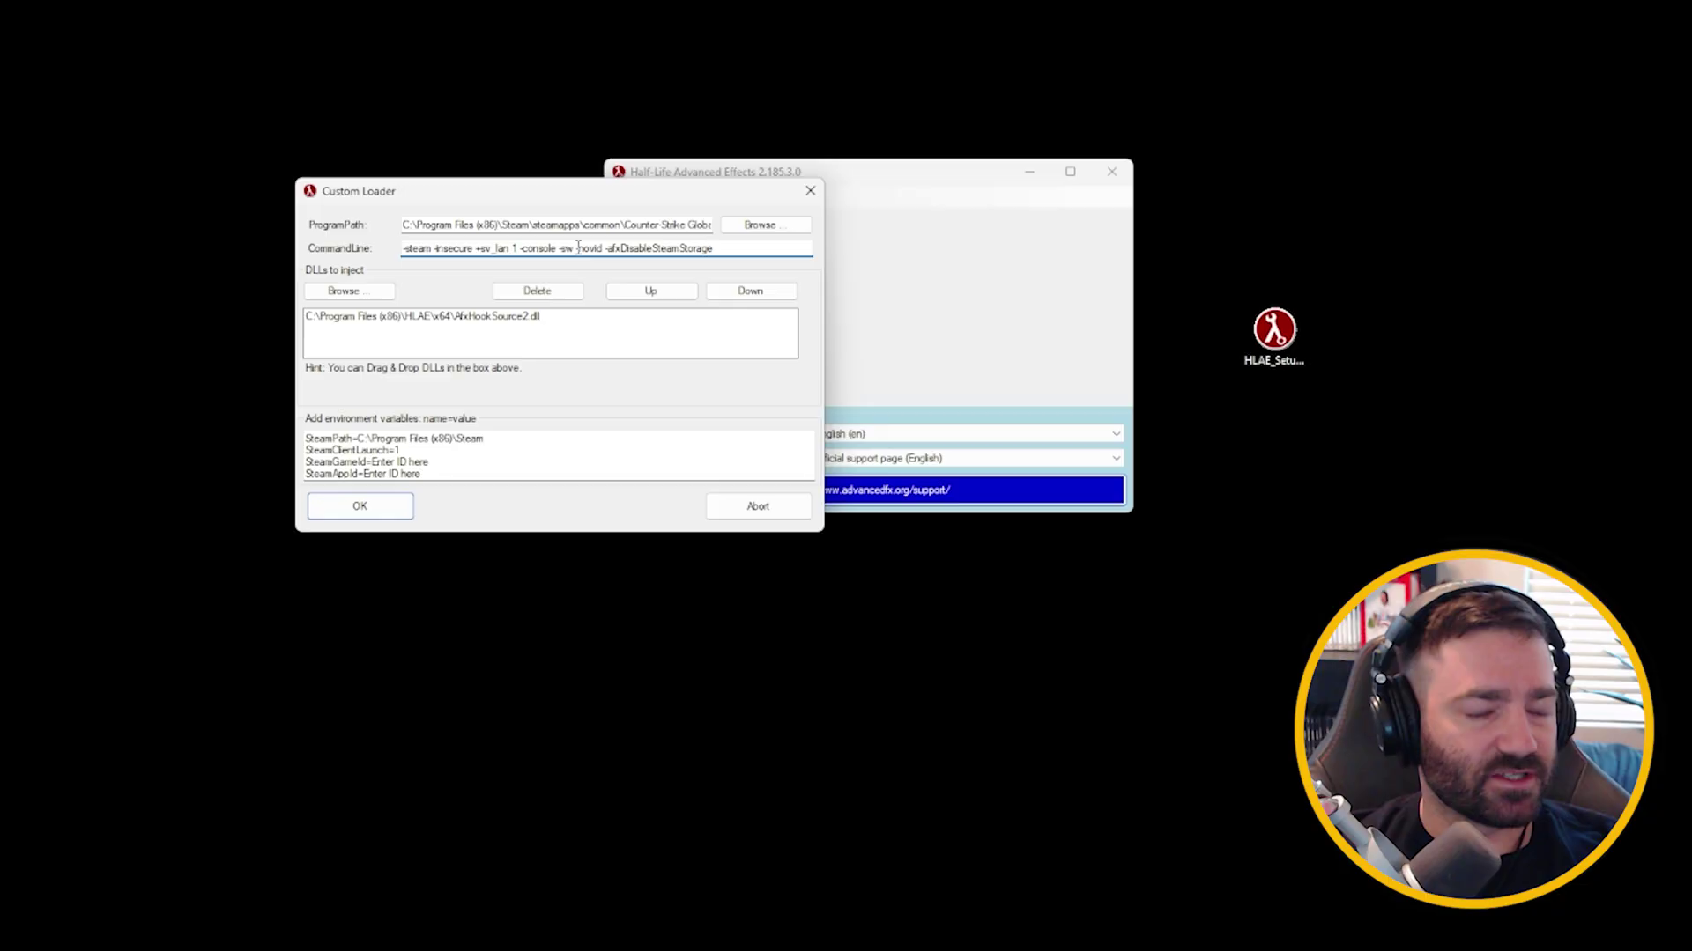
pyautogui.moveTo(578, 247); pyautogui.dragTo(394, 172)
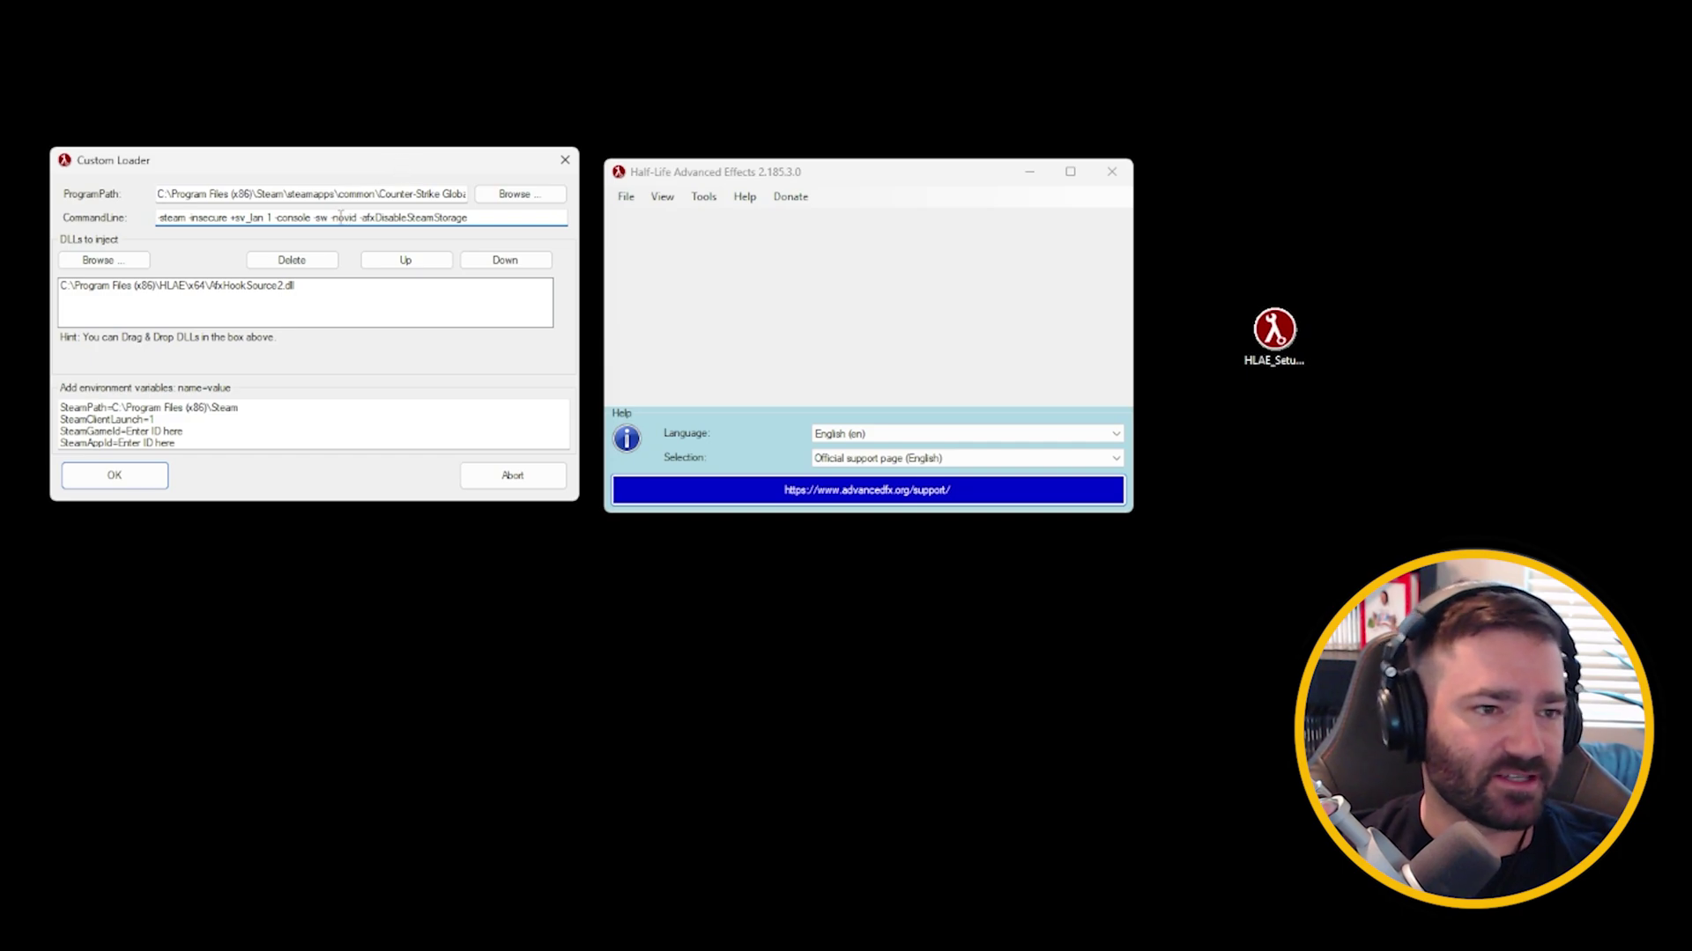
pyautogui.doubleClick(364, 218)
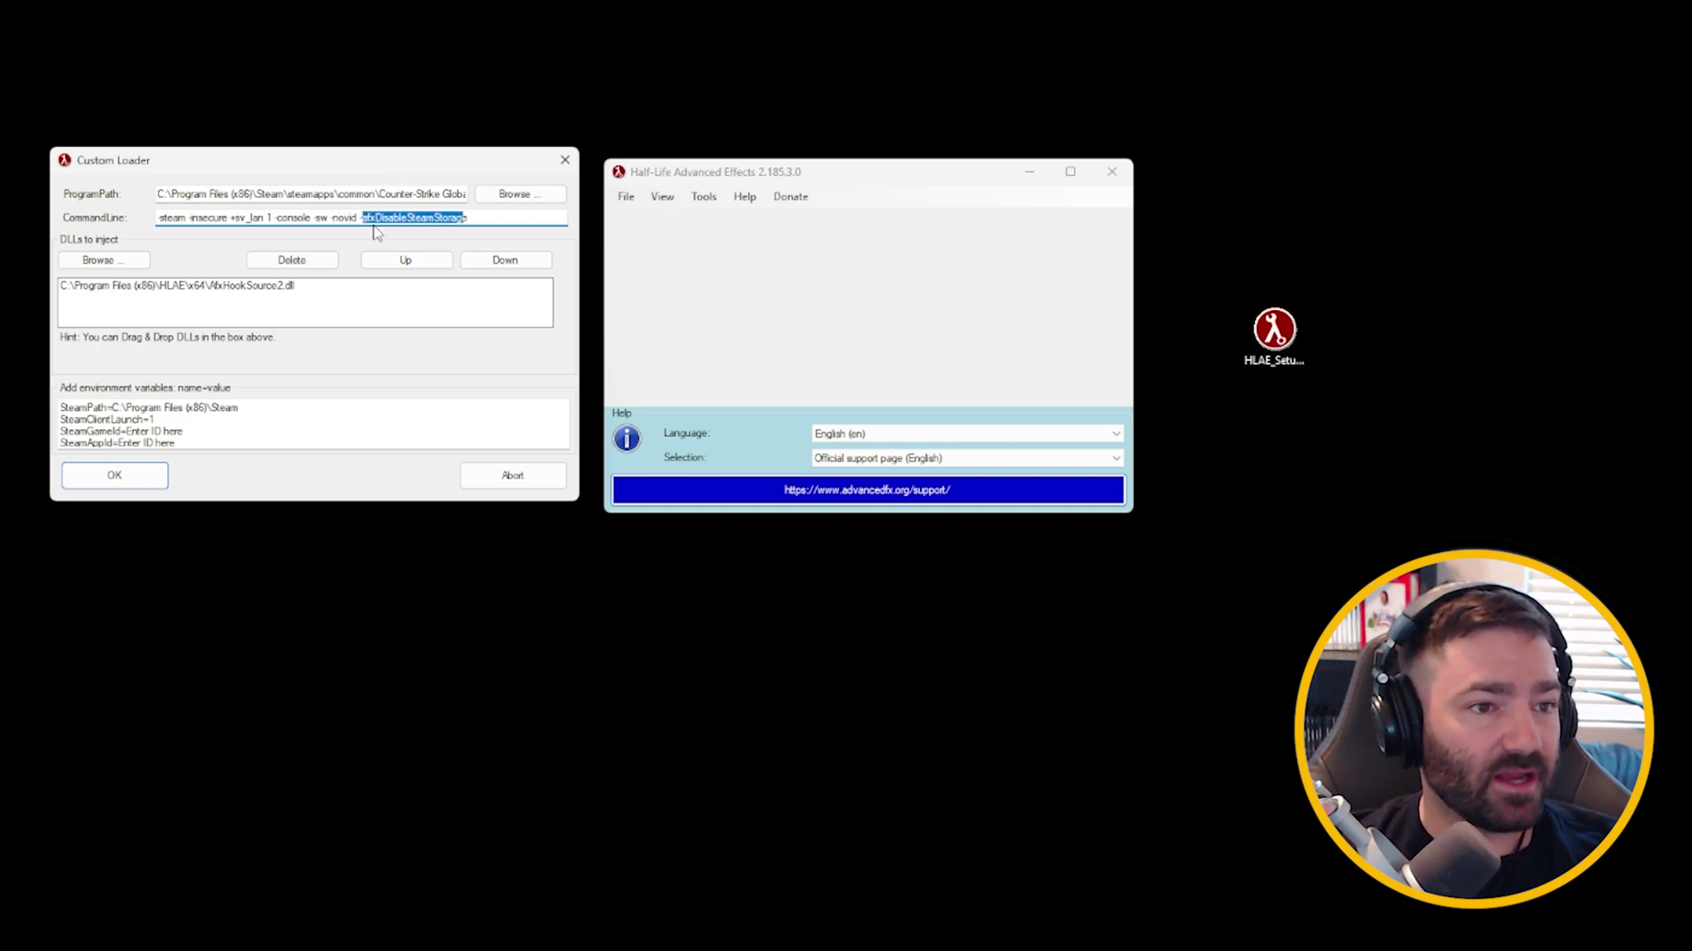
pyautogui.click(508, 222)
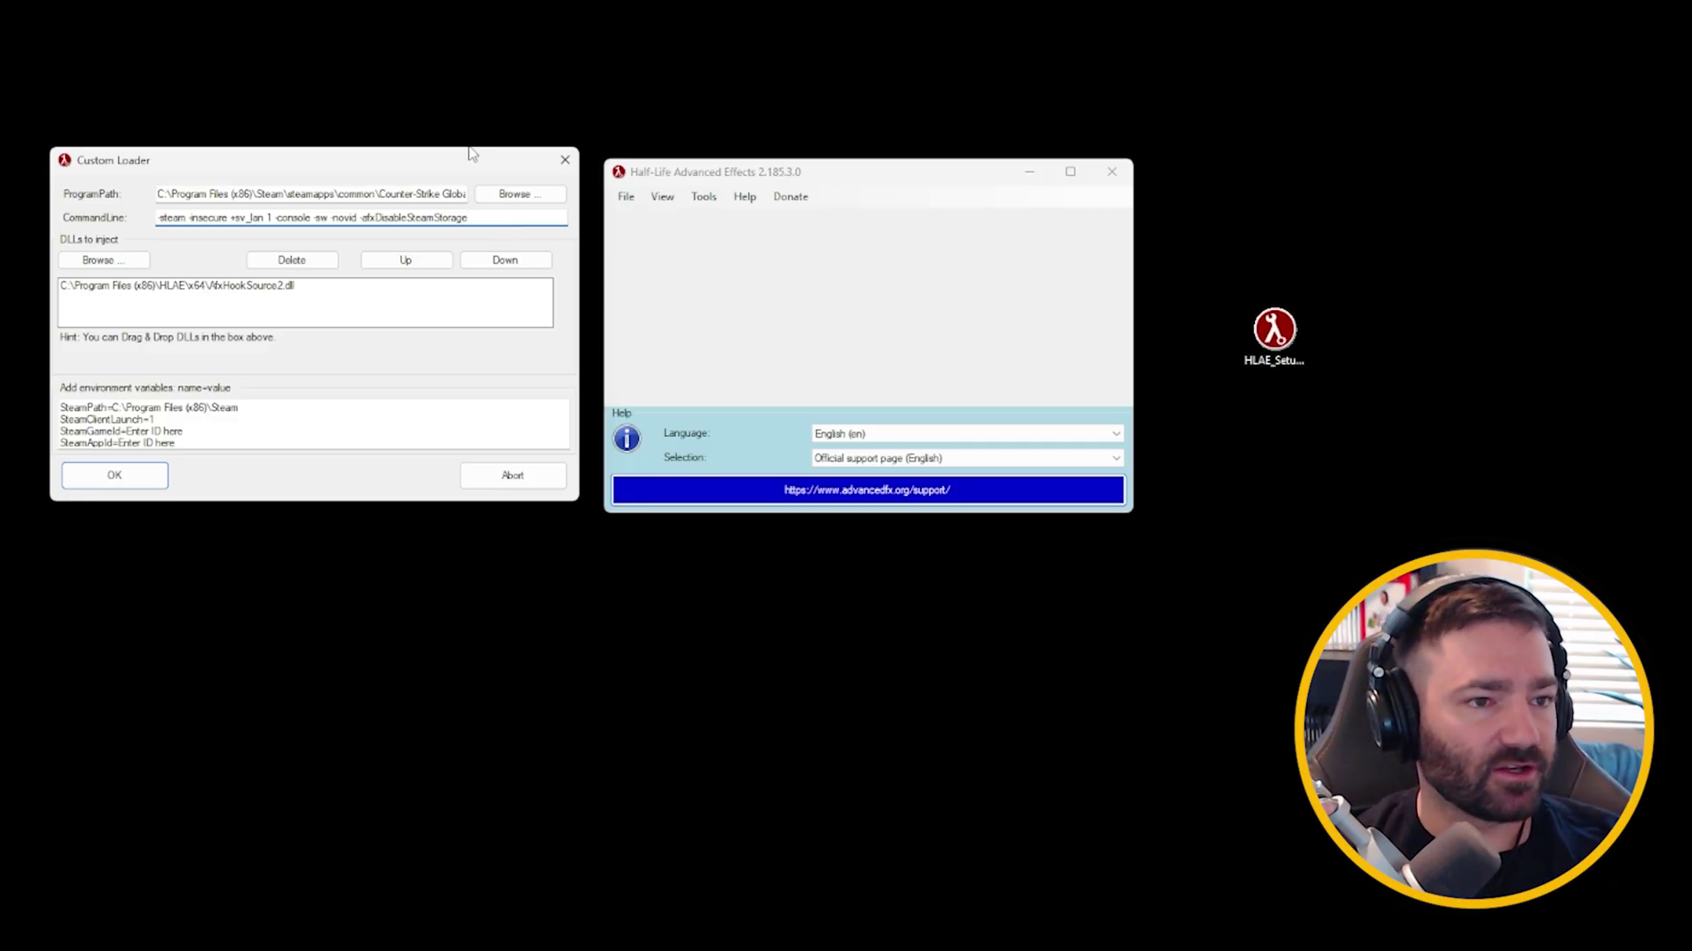
pyautogui.click(147, 478)
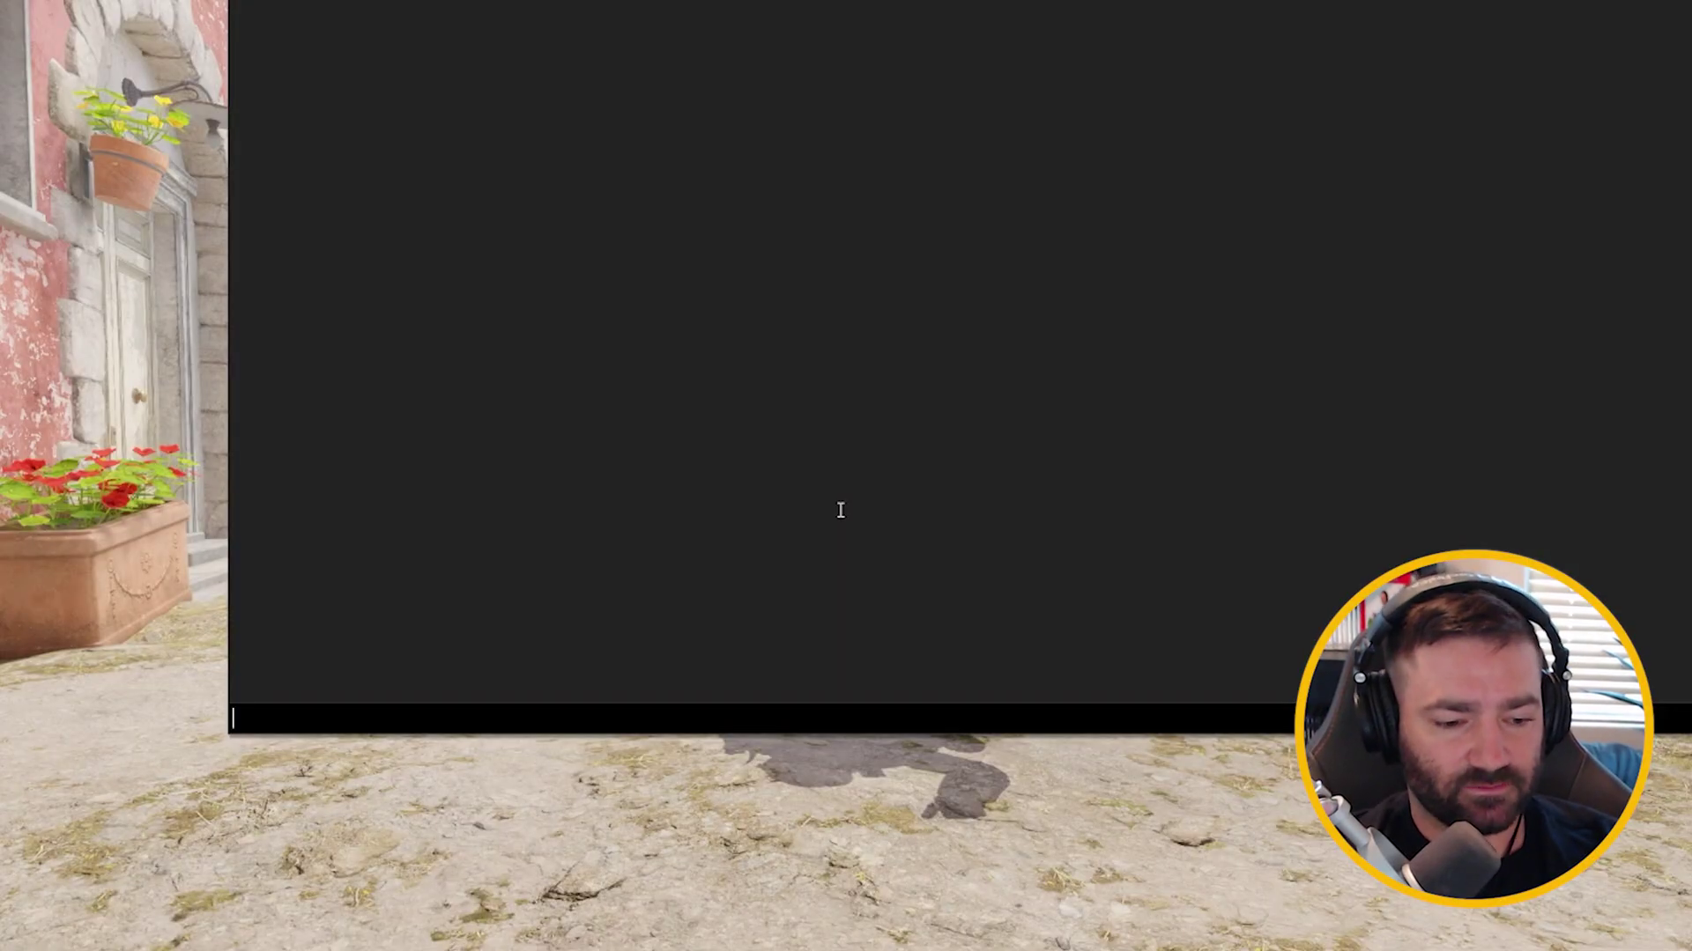
# Run 'mirv_fix animations 1' in the console, then close it to watch the demo
pyautogui.write('m')
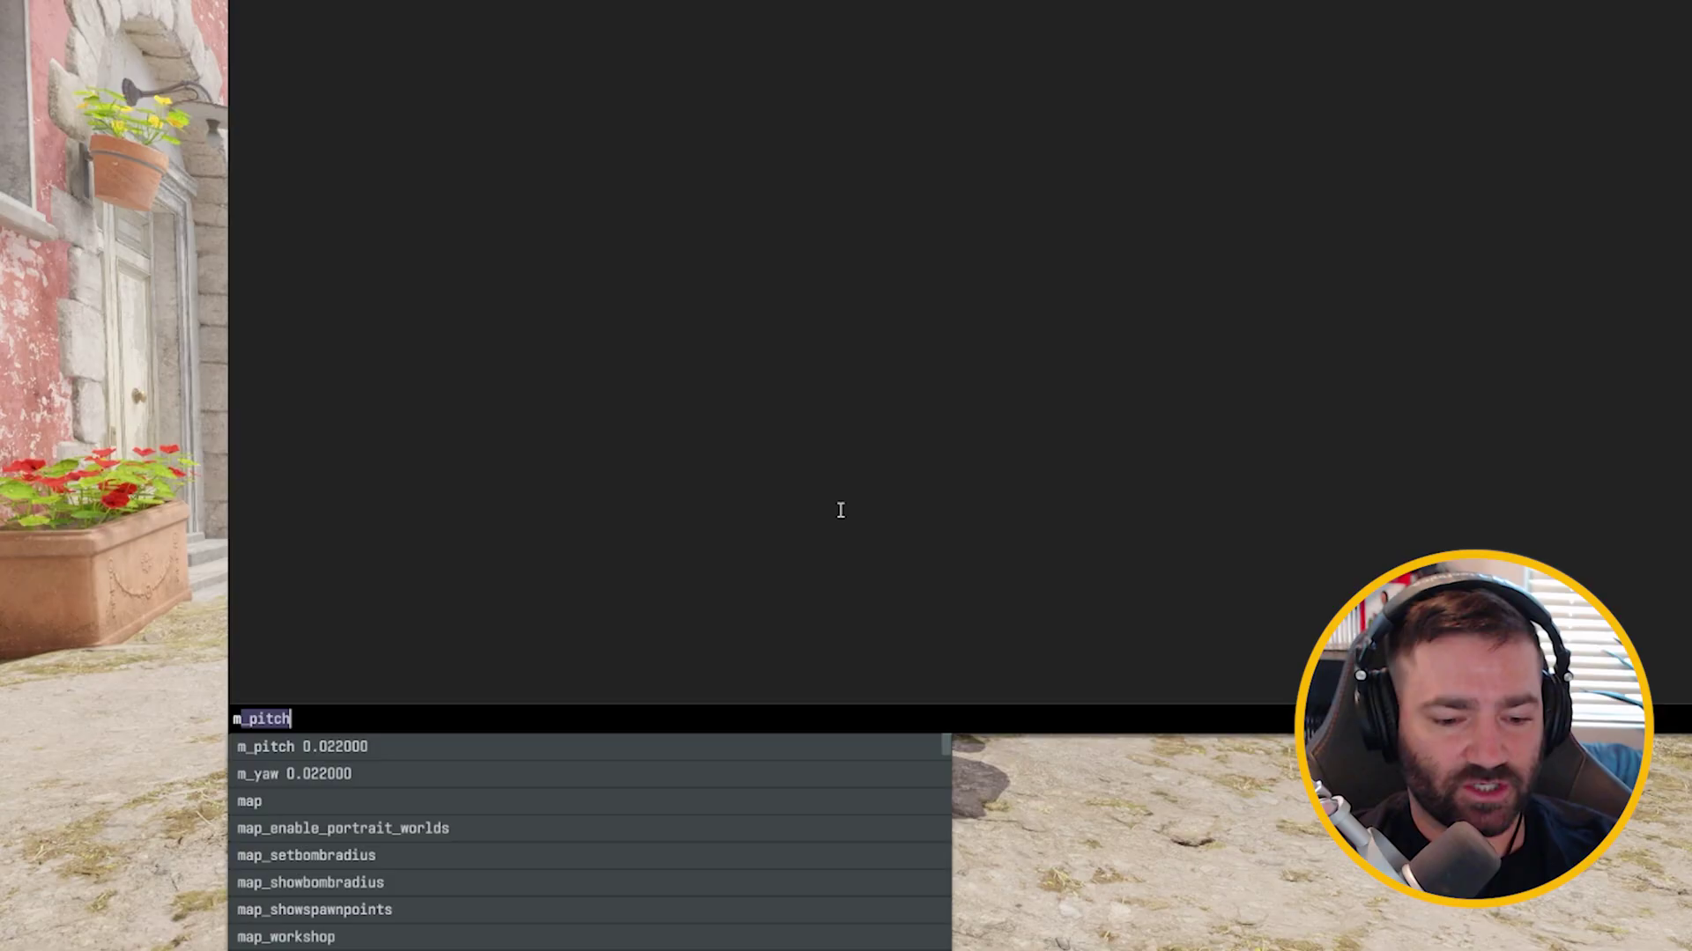
pyautogui.write('irv_fix')
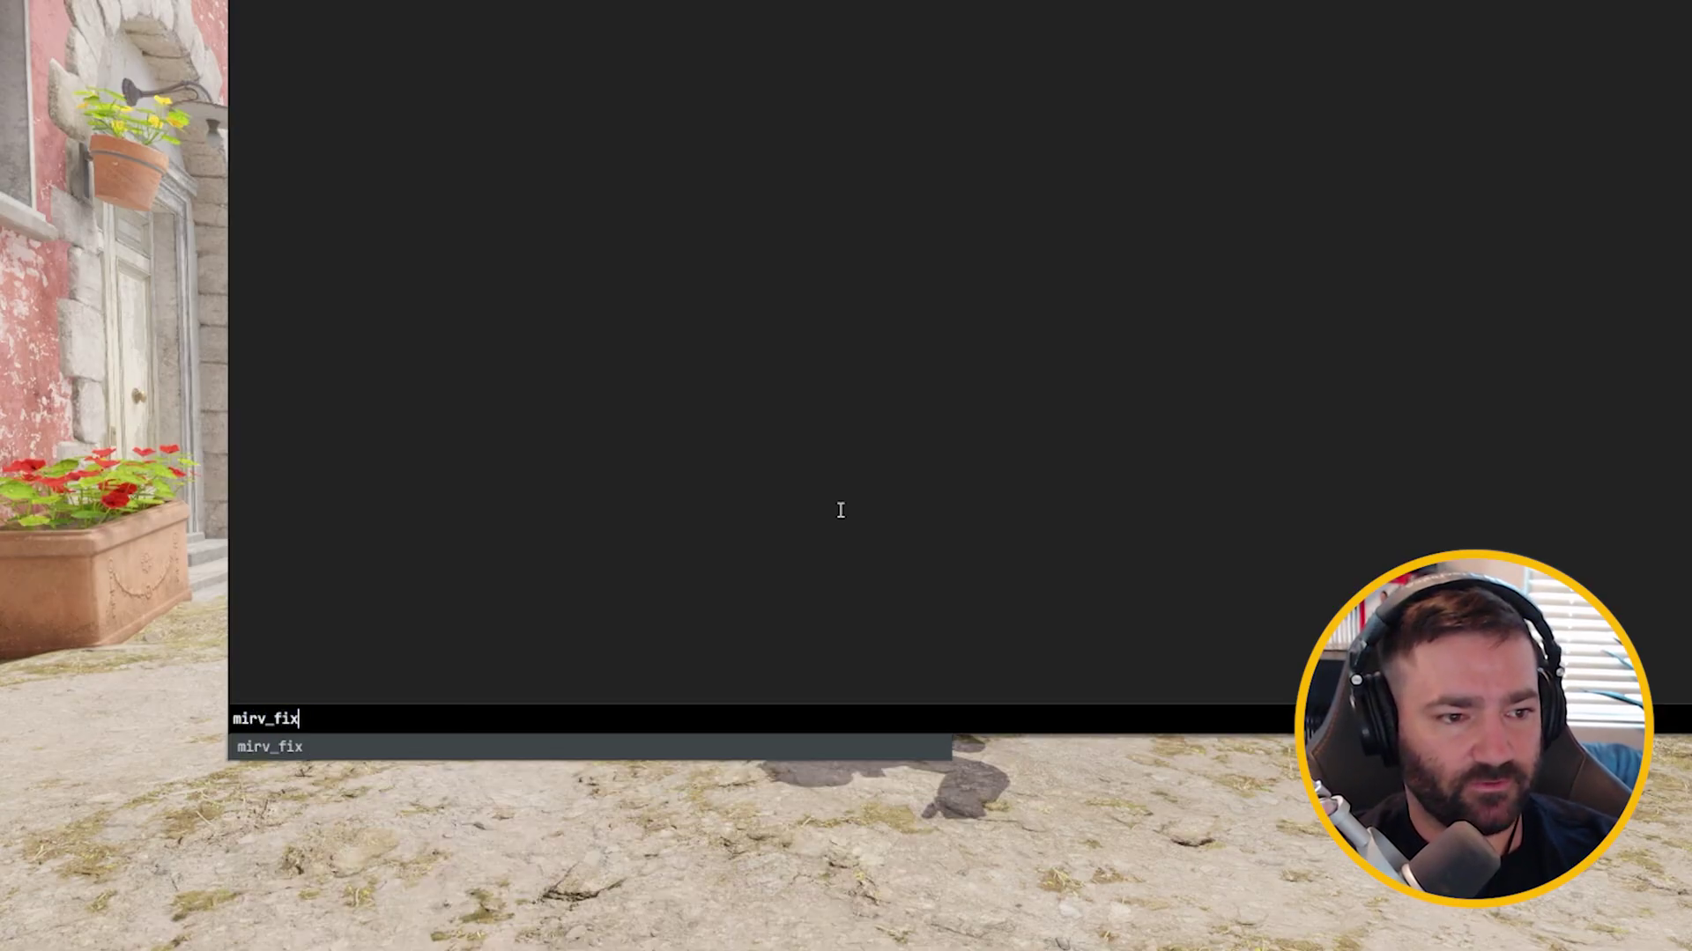
pyautogui.write(' animations 1')
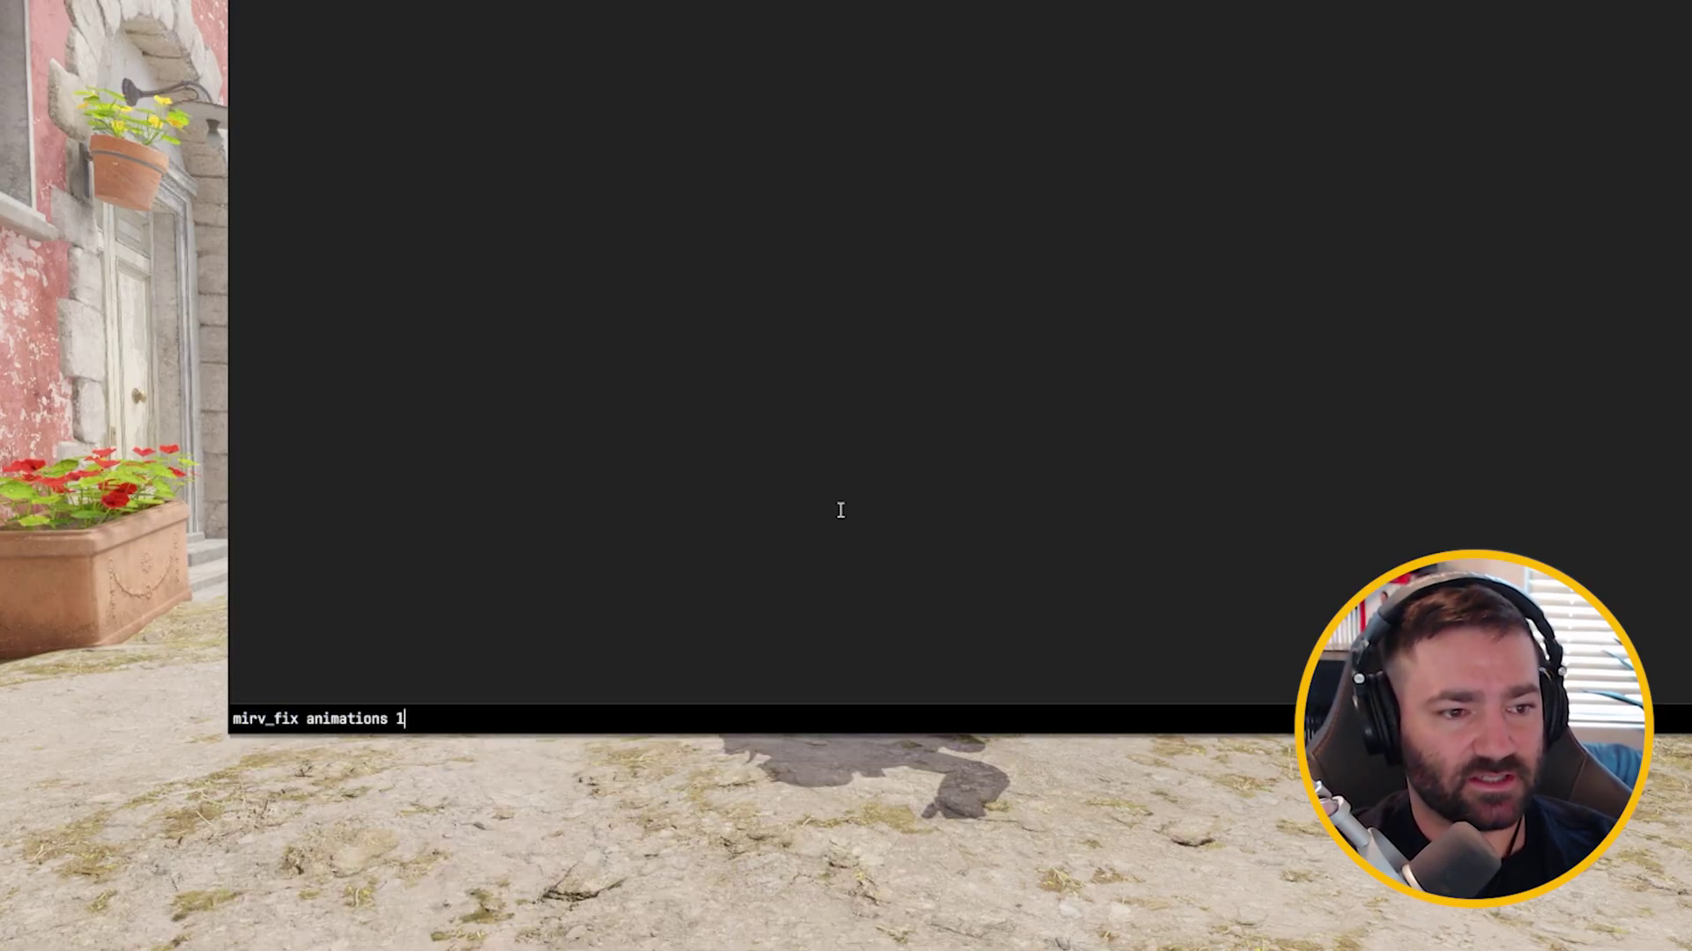
pyautogui.press('Return')
pyautogui.press('`')
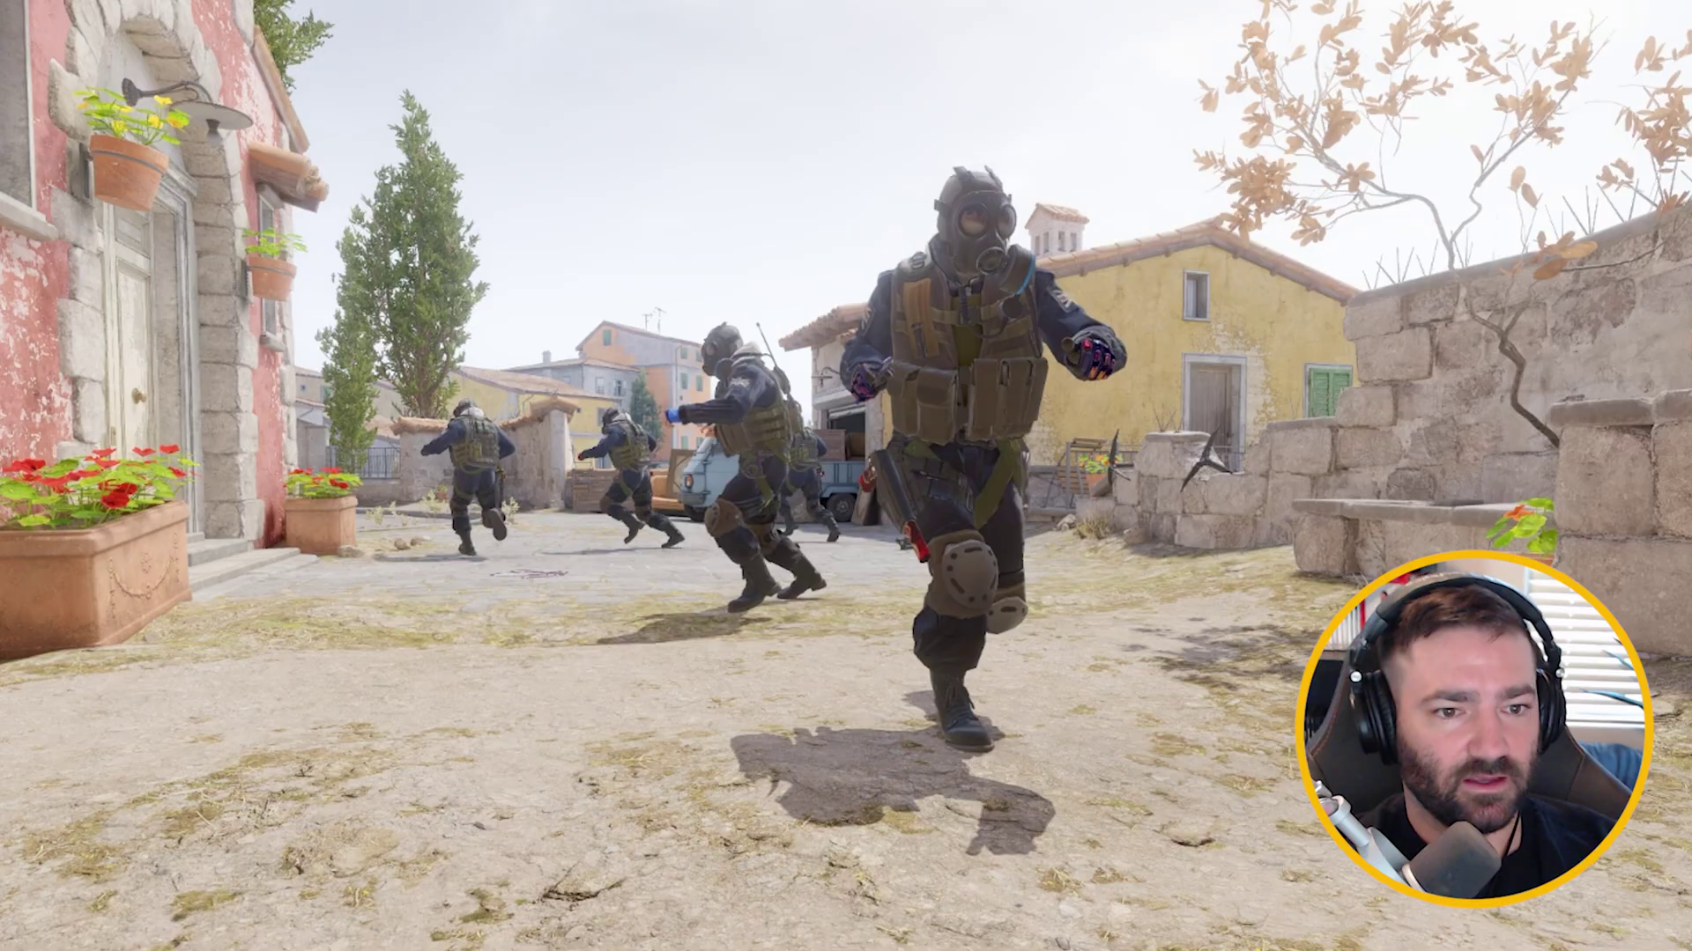